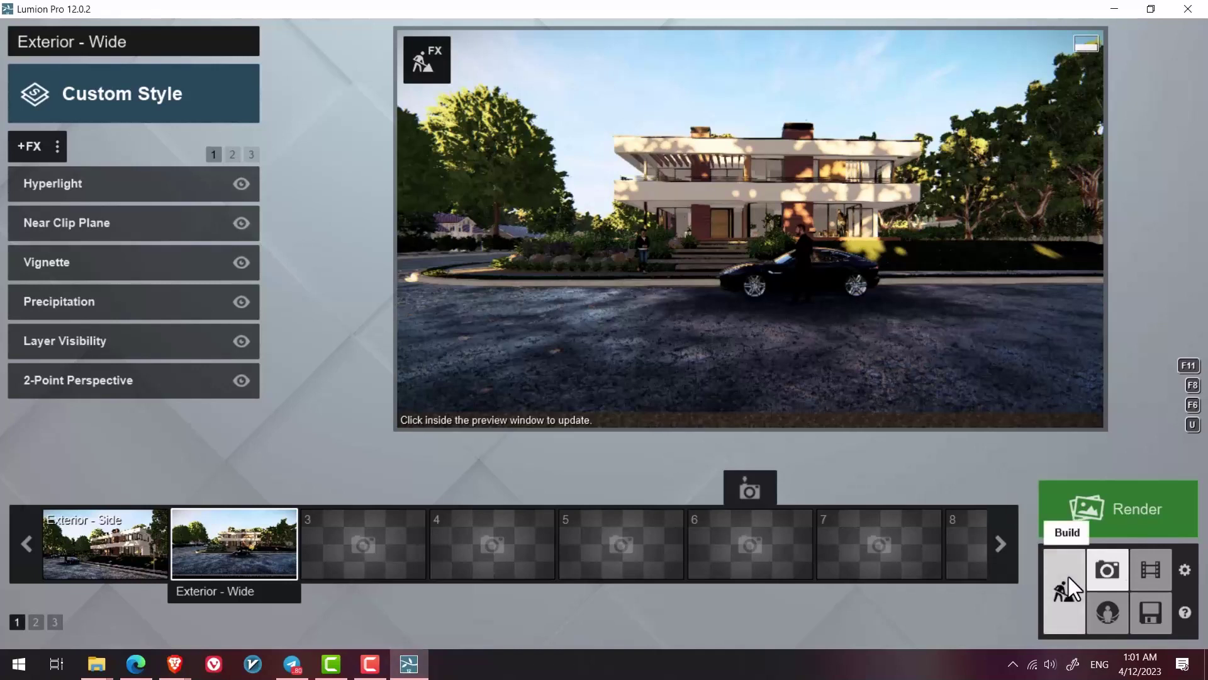
Switch to Build mode and open the manhole cover decals in the Effects library for placement
click(1072, 595)
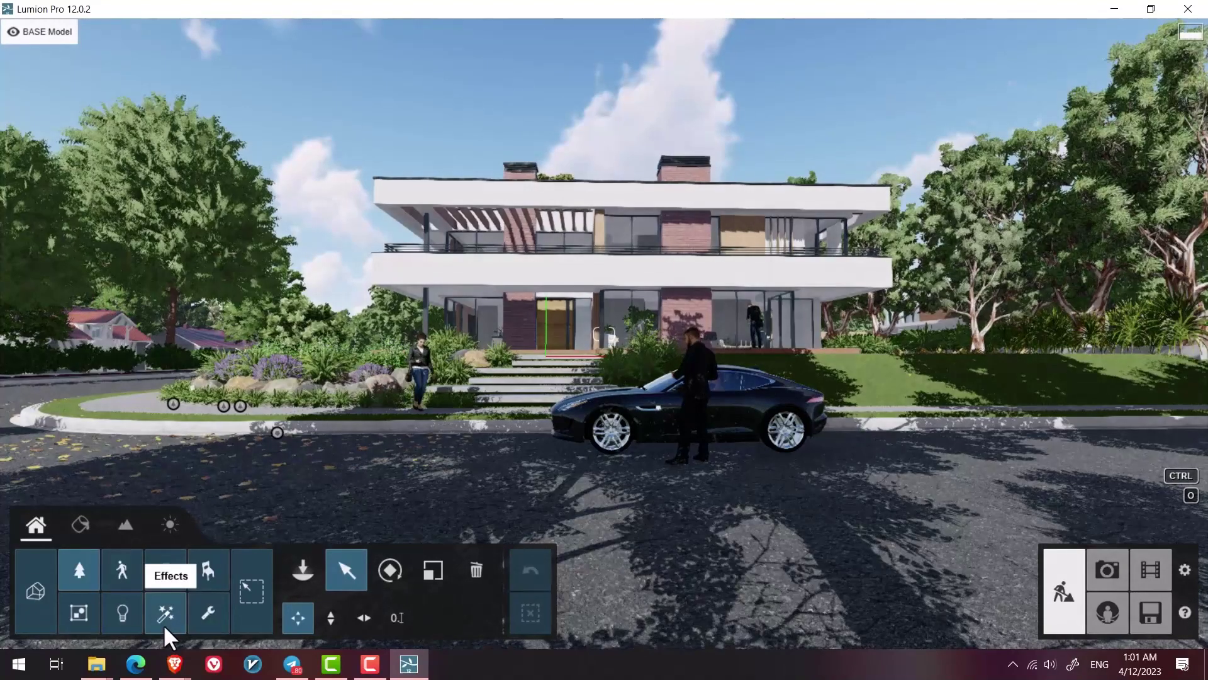
click(164, 620)
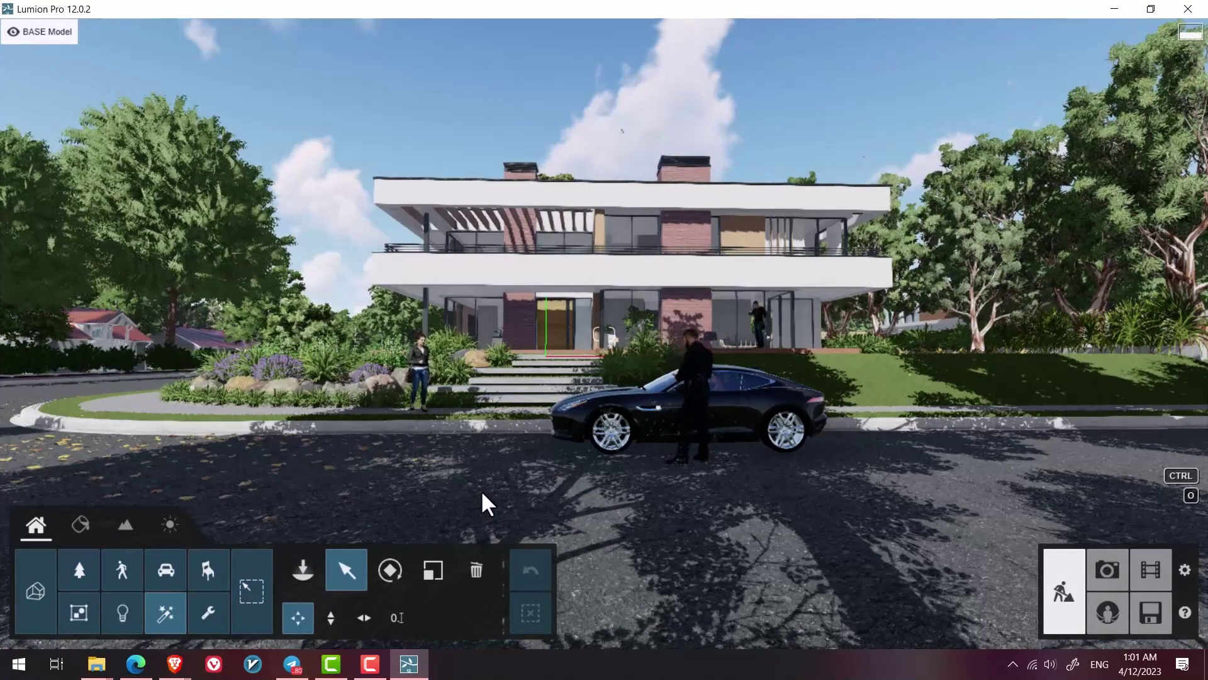
click(153, 613)
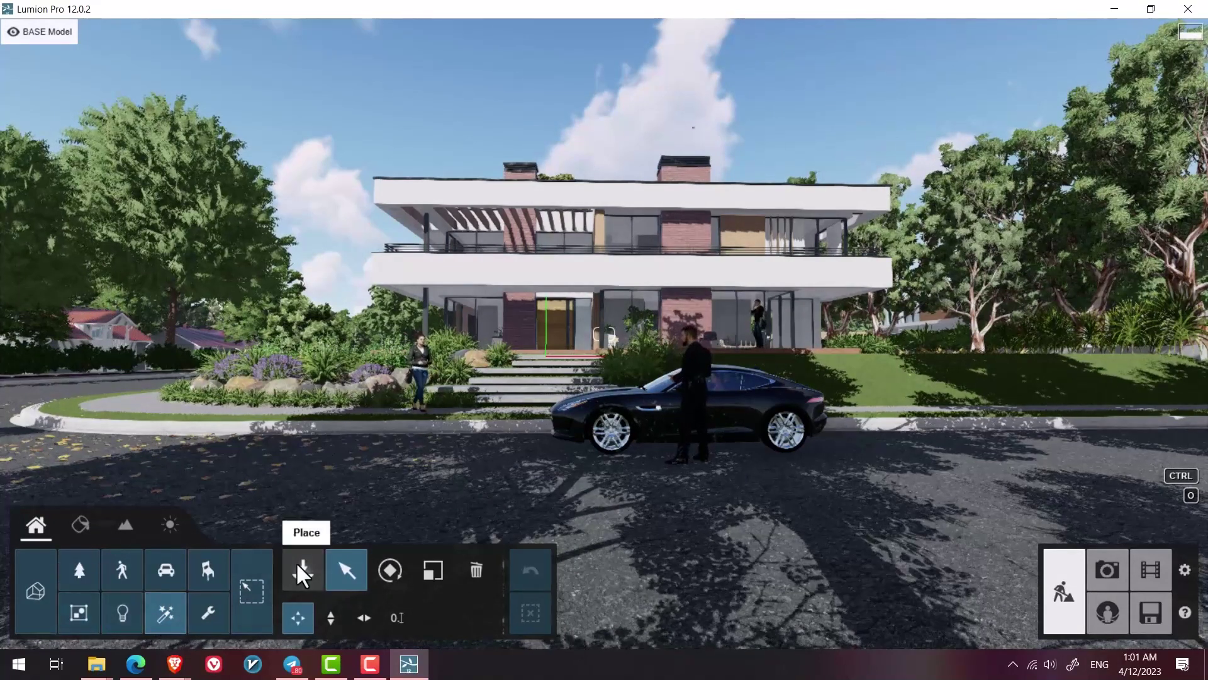
click(286, 563)
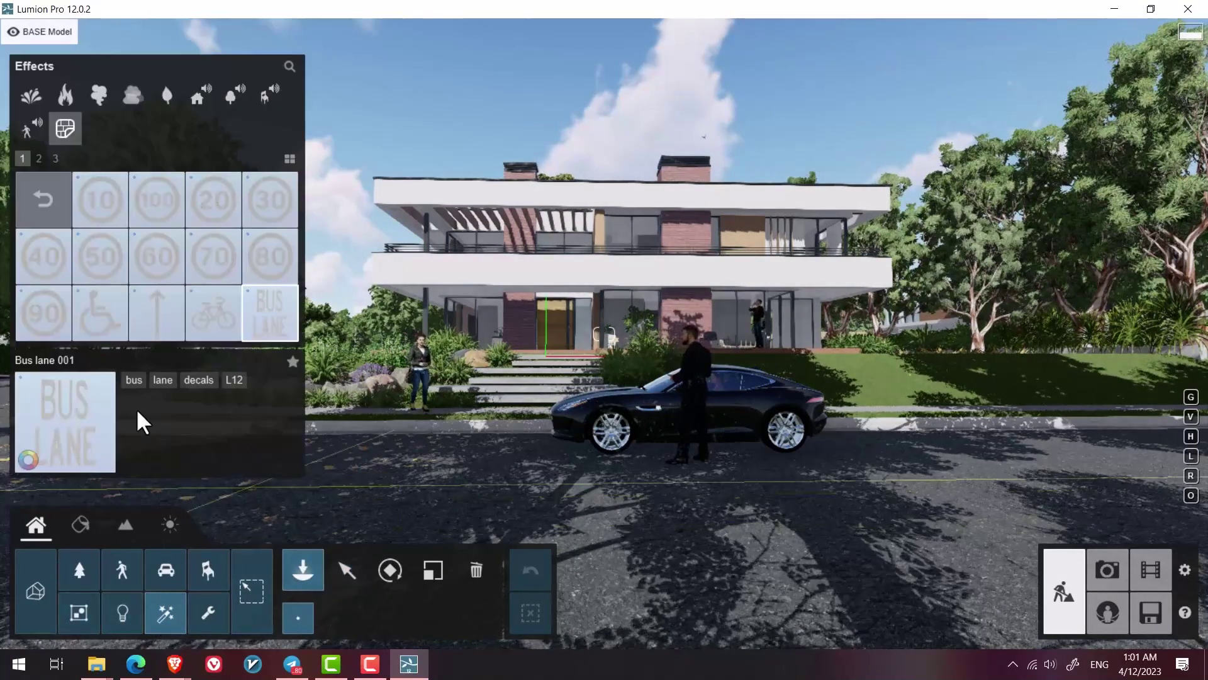
click(74, 129)
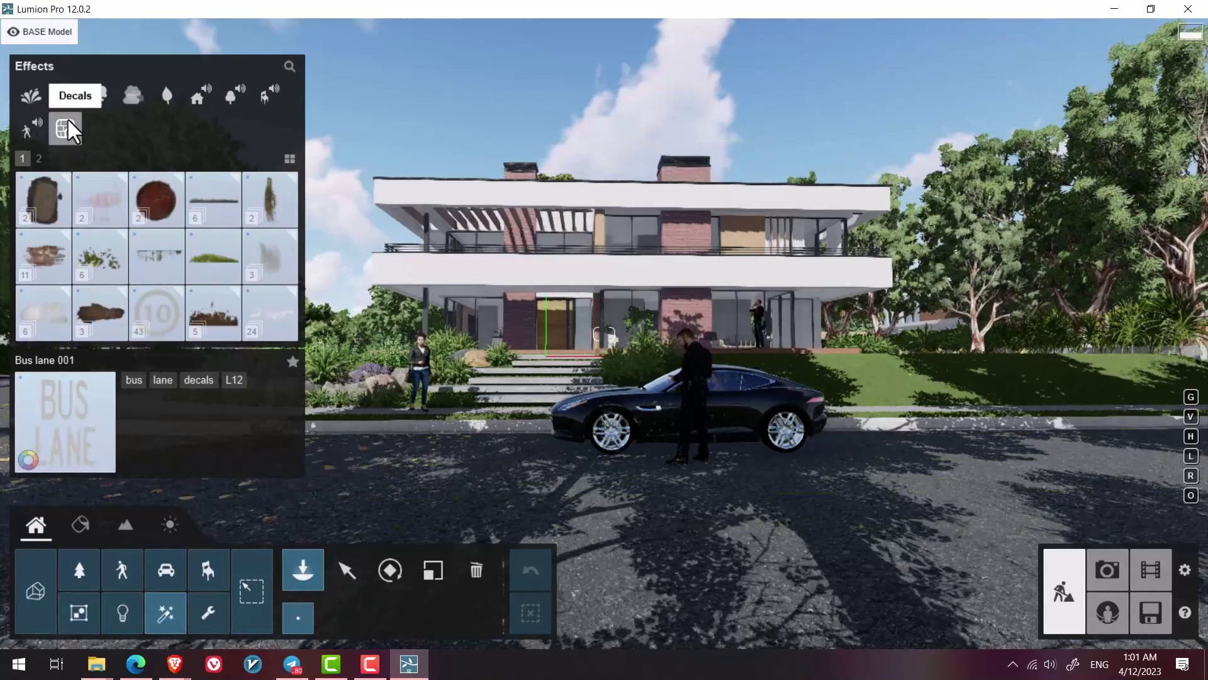
click(153, 195)
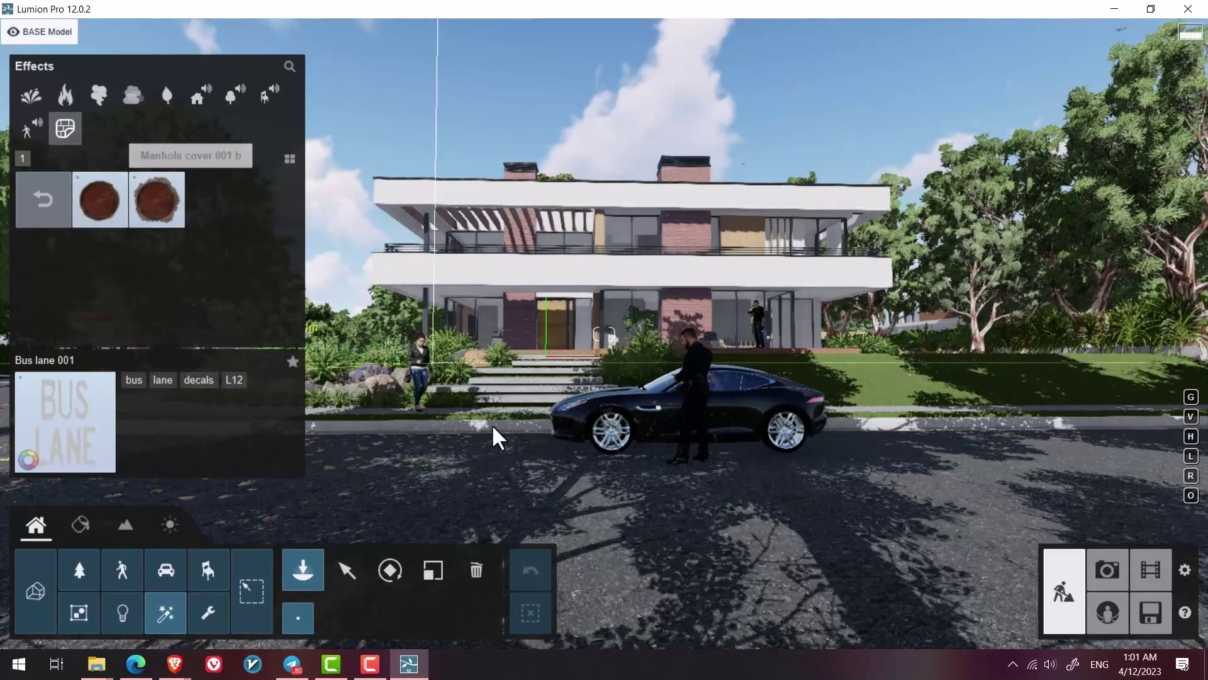
Place the Manhole cover 001 a decal on the concrete sidewalk across the street from the house
scroll(512, 474, down, 3)
right_drag(512, 475, 552, 368)
scroll(553, 367, up, 3)
scroll(559, 370, down, 1)
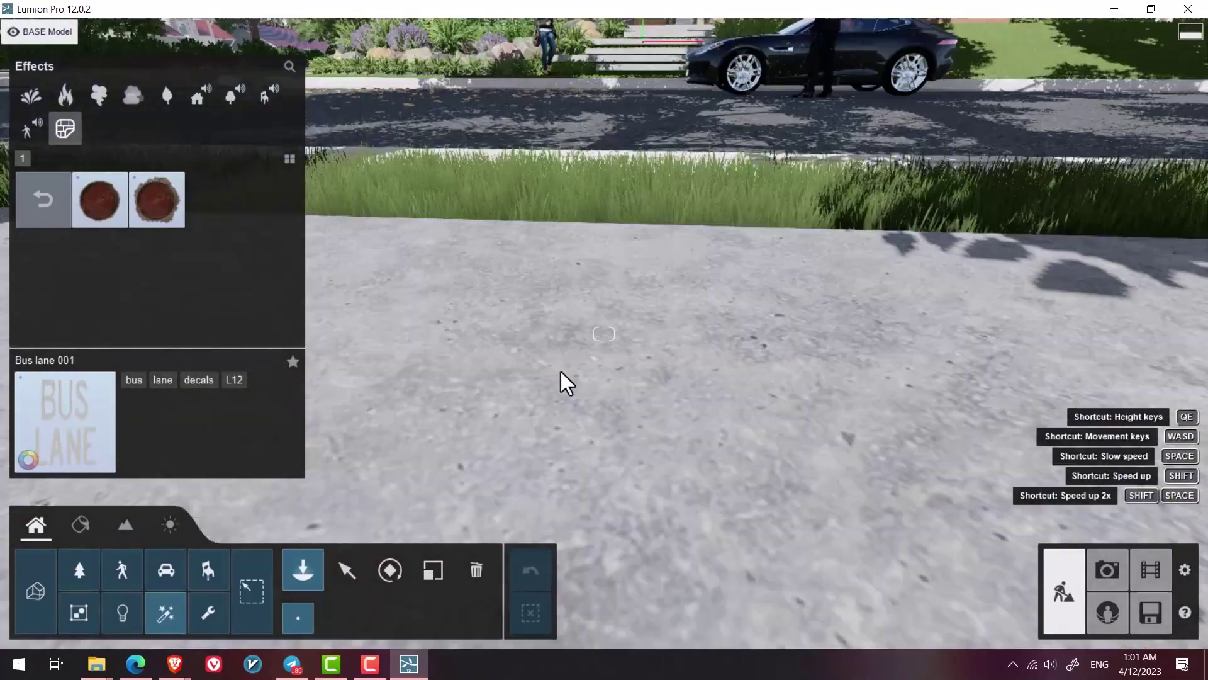
scroll(561, 371, down, 2)
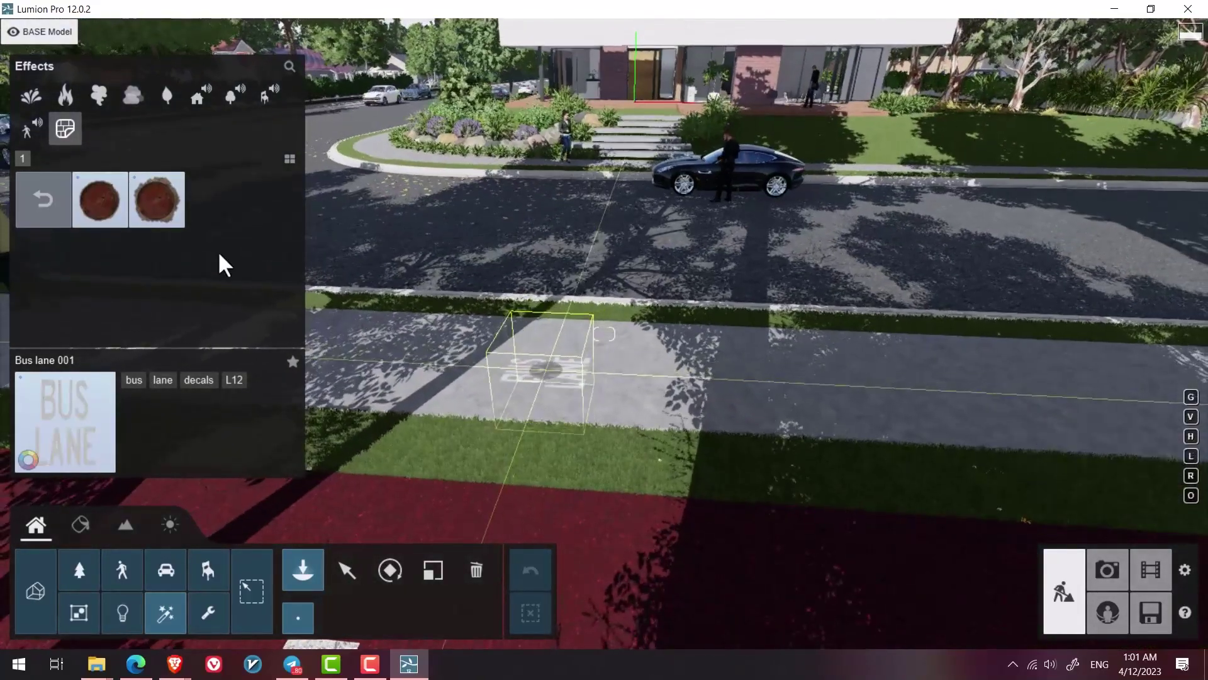
click(97, 196)
click(564, 378)
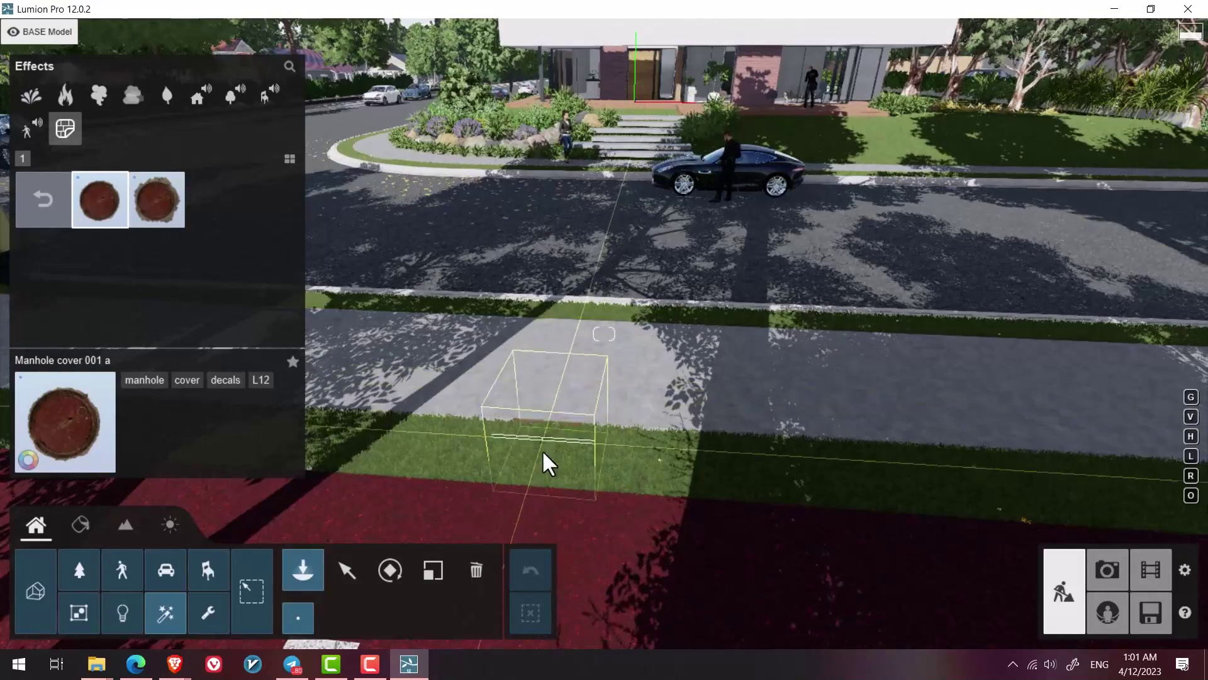
drag(541, 449, 532, 394)
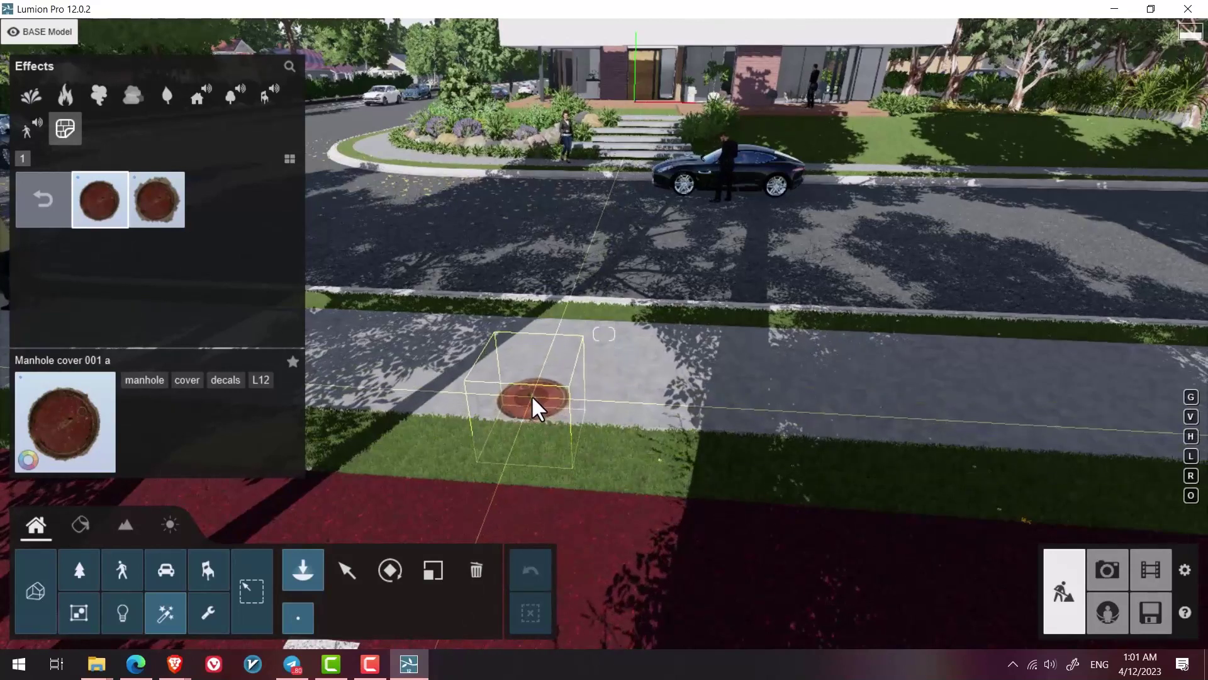
click(531, 390)
scroll(575, 386, up, 4)
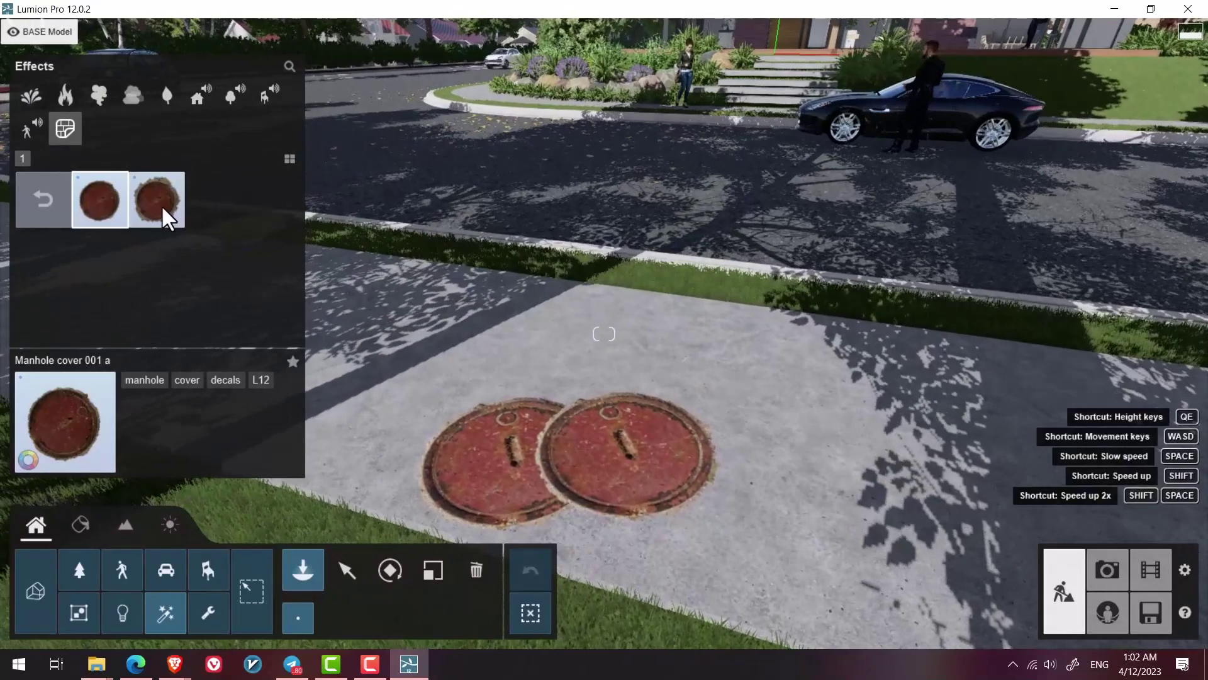
Place the Manhole cover 001 b decal on the sidewalk beside the first manhole cover
click(161, 204)
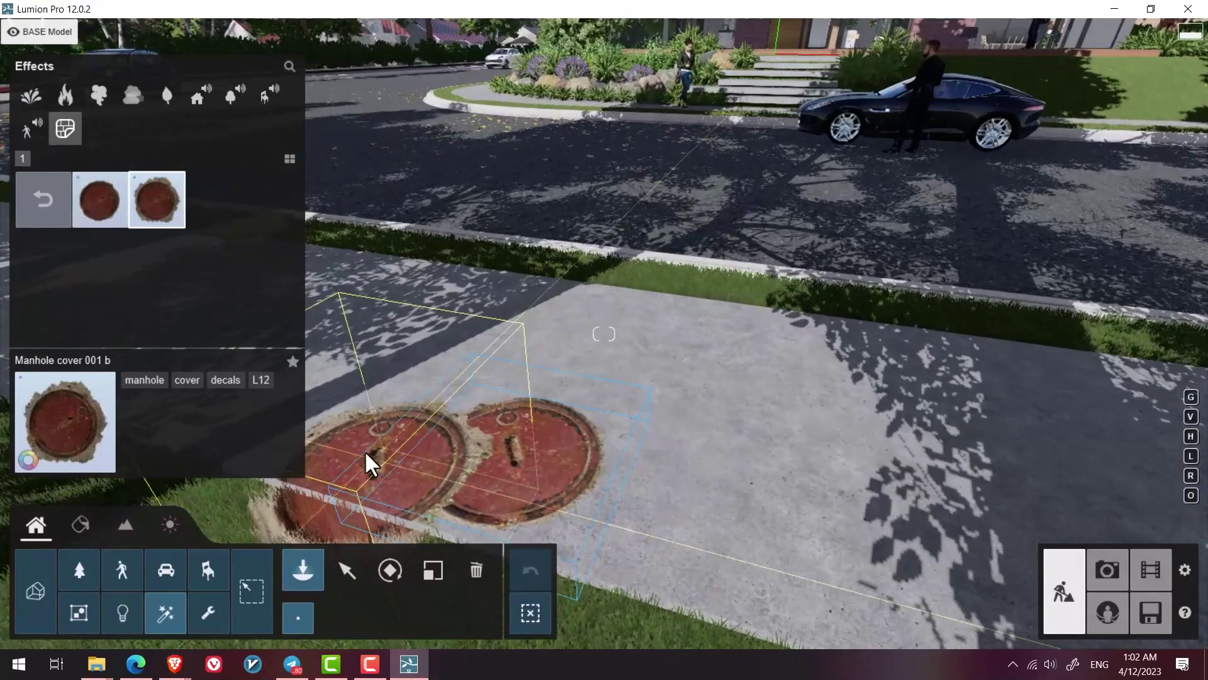
click(332, 412)
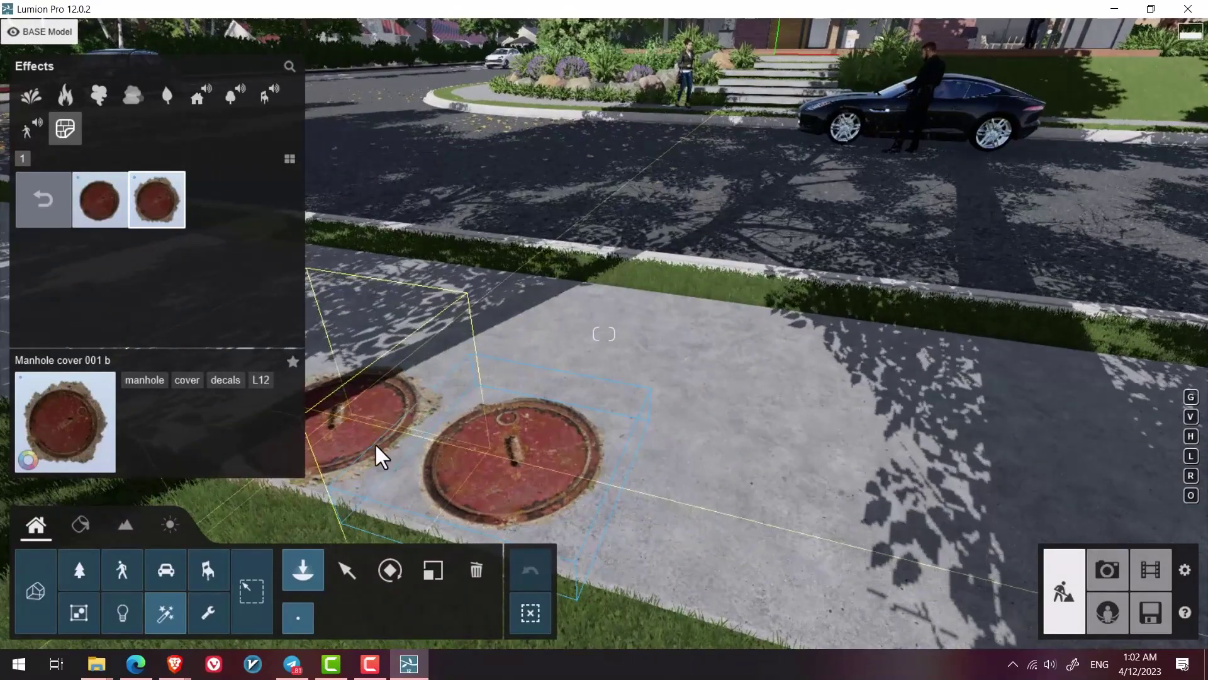
key(a)
mouse_move(375, 445)
right_down()
mouse_move(368, 459)
mouse_move(334, 462)
mouse_move(390, 459)
right_up()
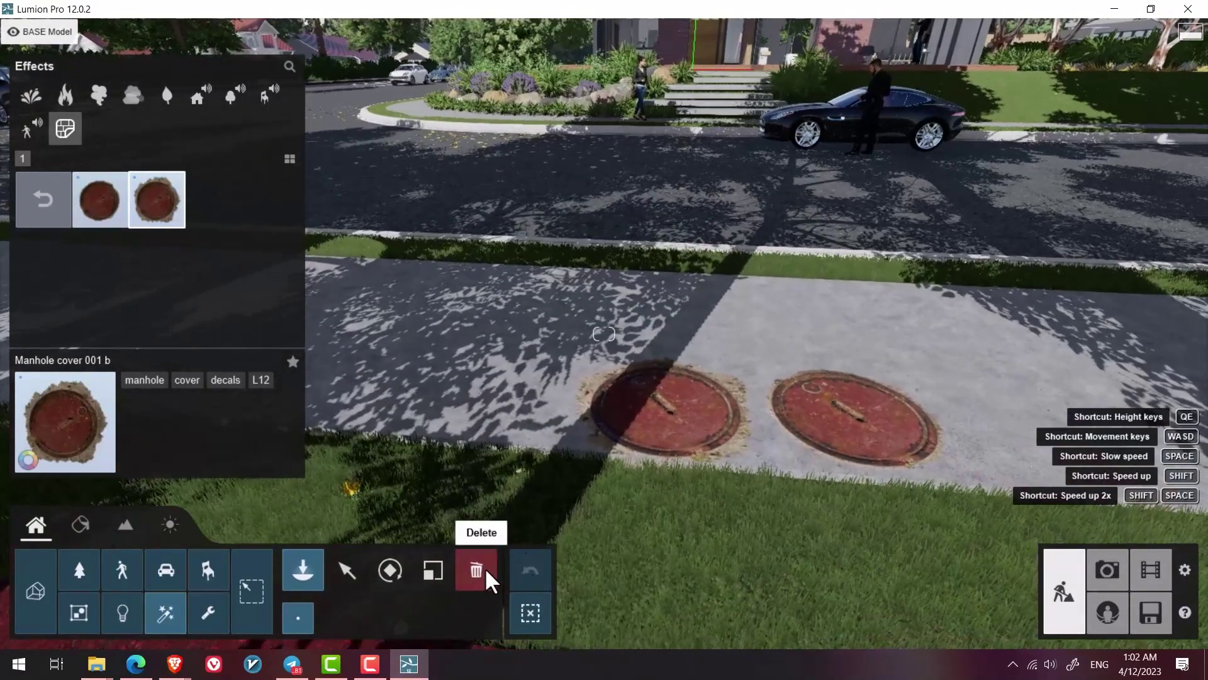
Delete the Manhole cover 001 a decal from the sidewalk and return to selection mode
click(488, 574)
click(845, 403)
right_drag(580, 488, 598, 464)
key(w)
click(347, 571)
Examine the house facade and front terrace, and go through the glazing to the grey wall block inside
right_drag(532, 321, 527, 295)
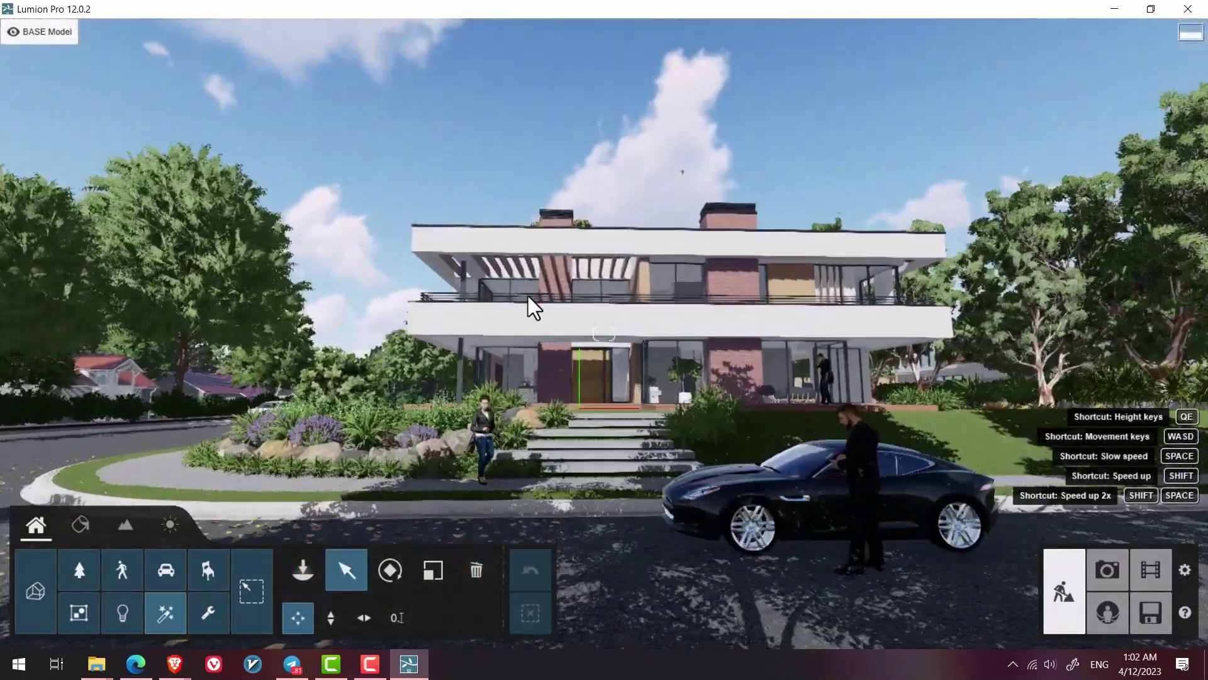
key(w)
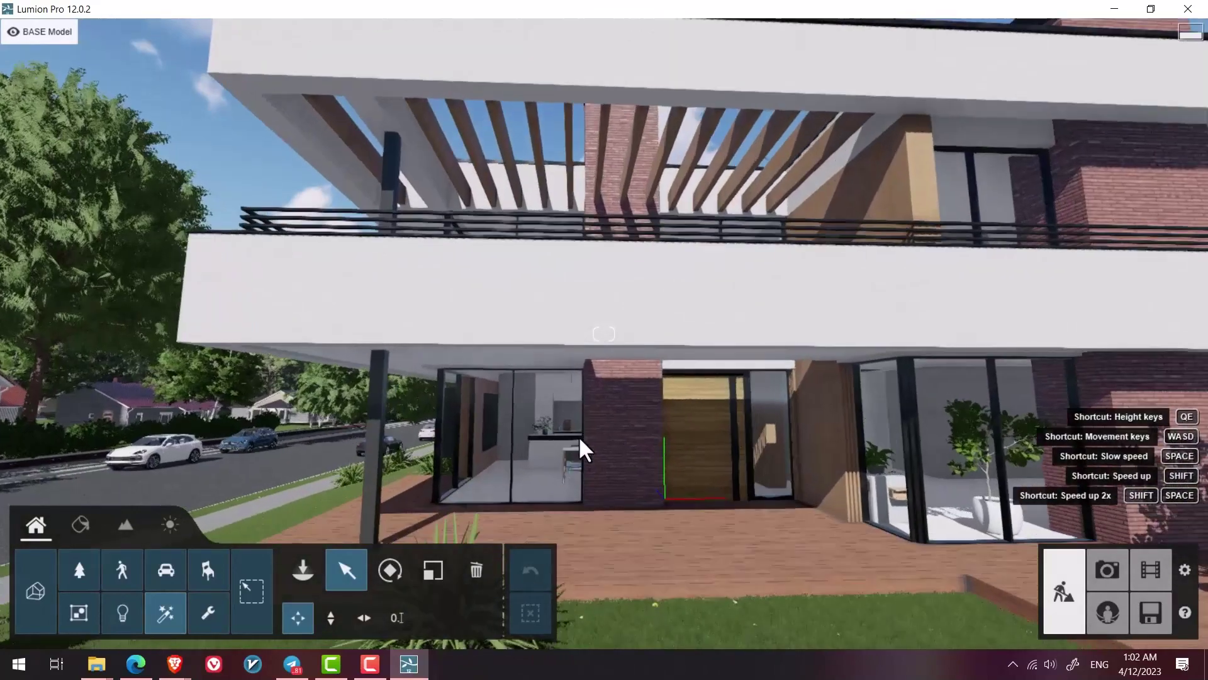
key(w)
key(s)
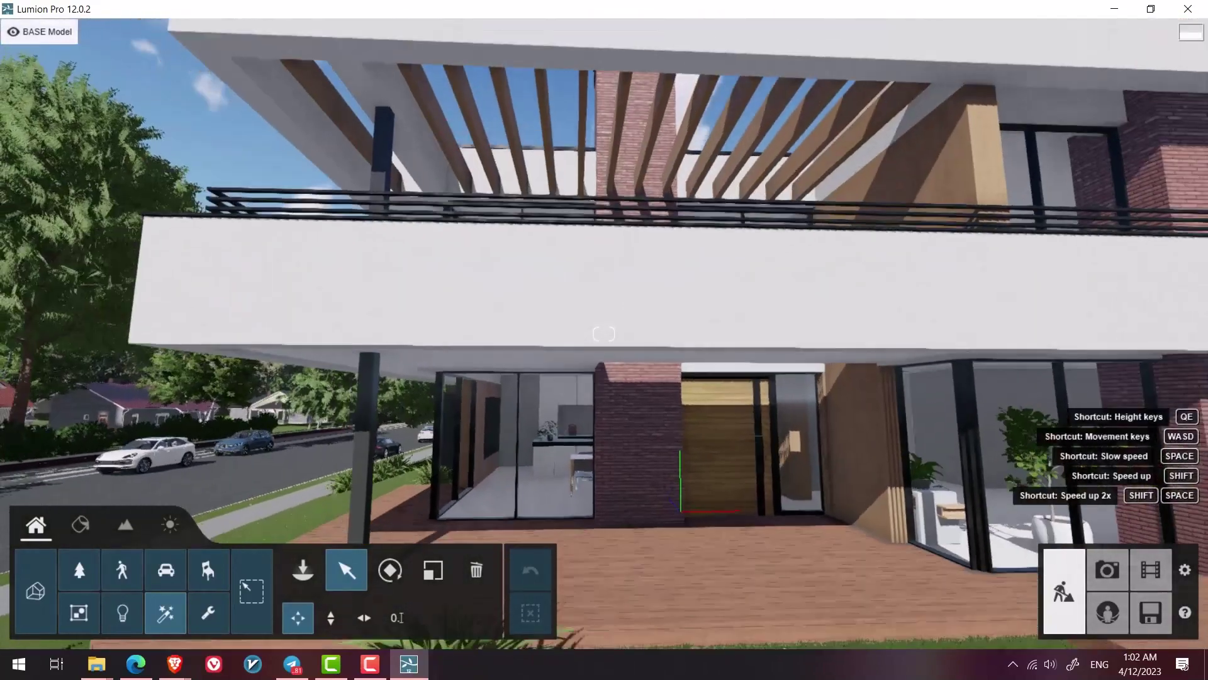
key(s)
right_drag(585, 392, 585, 420)
right_drag(626, 183, 676, 195)
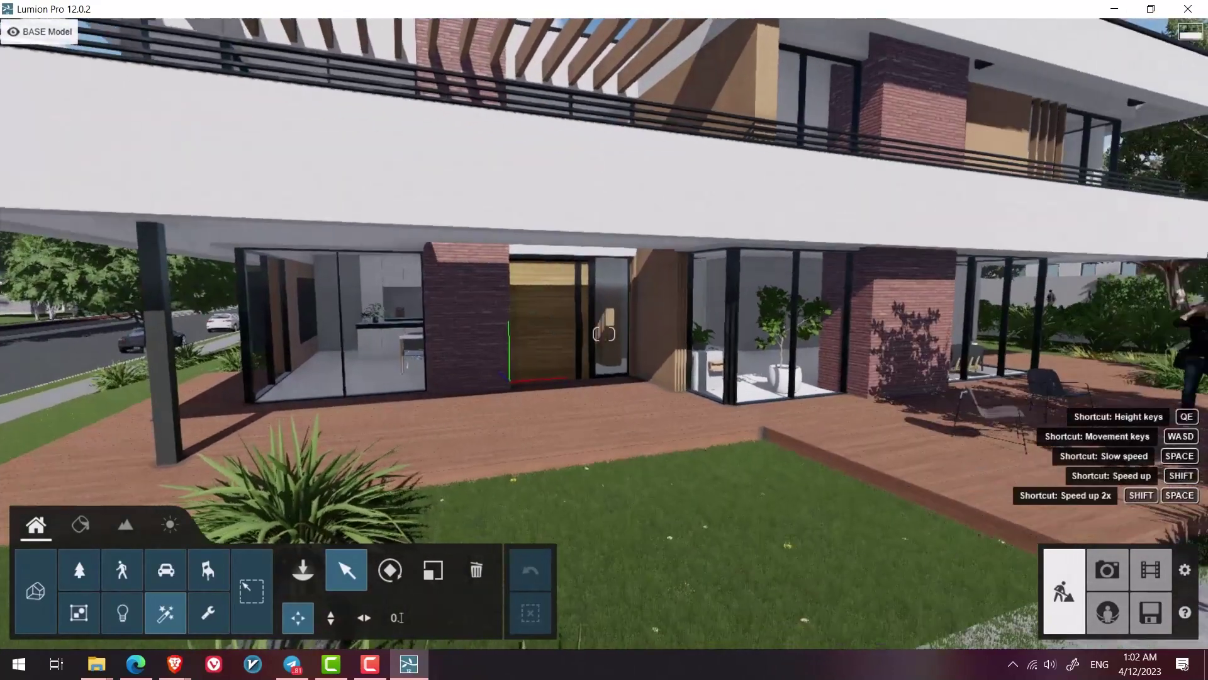
key(s)
right_drag(614, 289, 705, 340)
key(w)
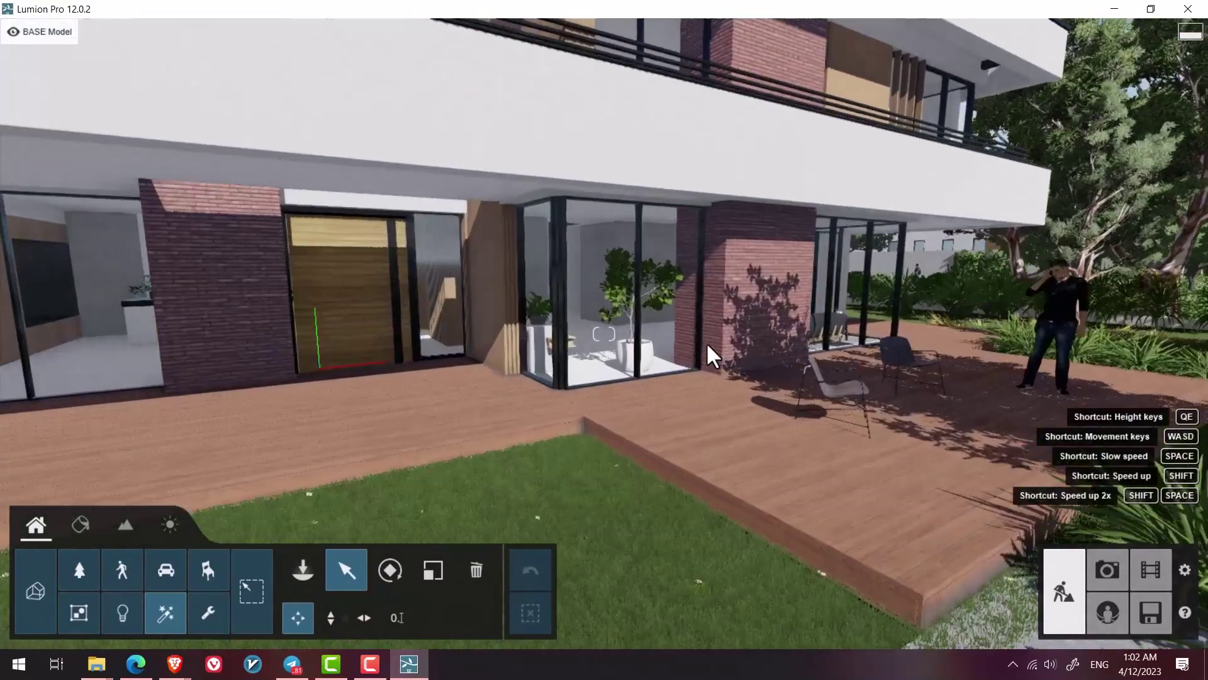
key(w)
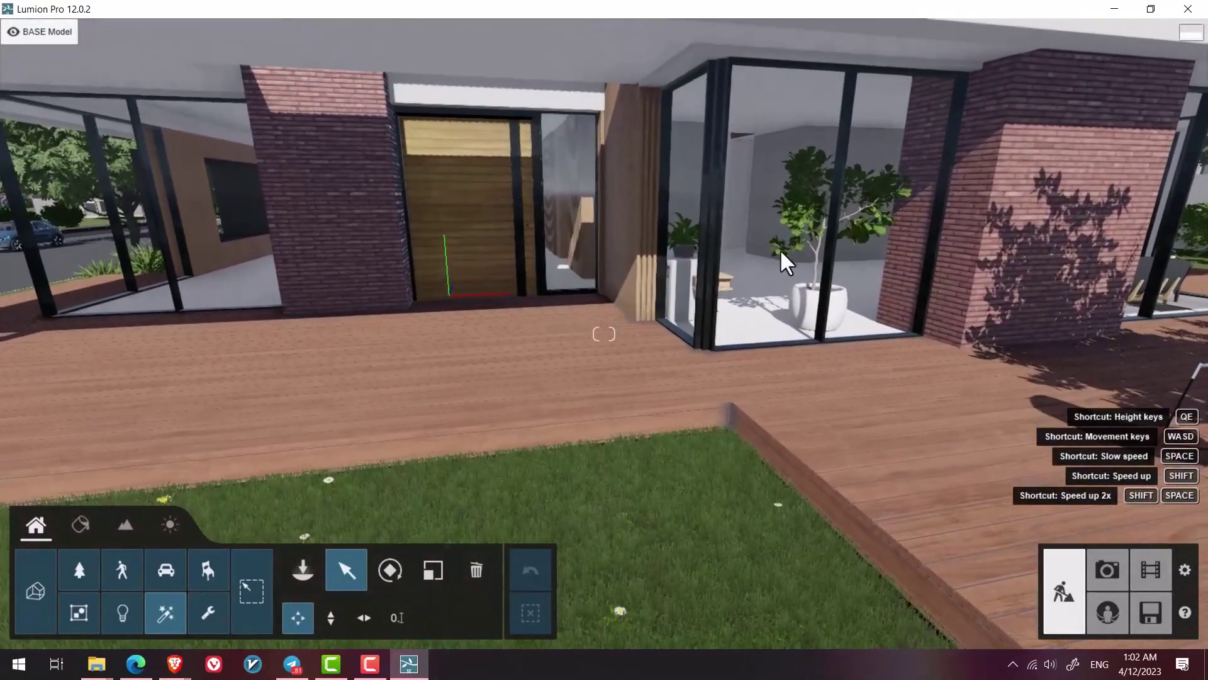
key(w)
right_drag(648, 327, 737, 267)
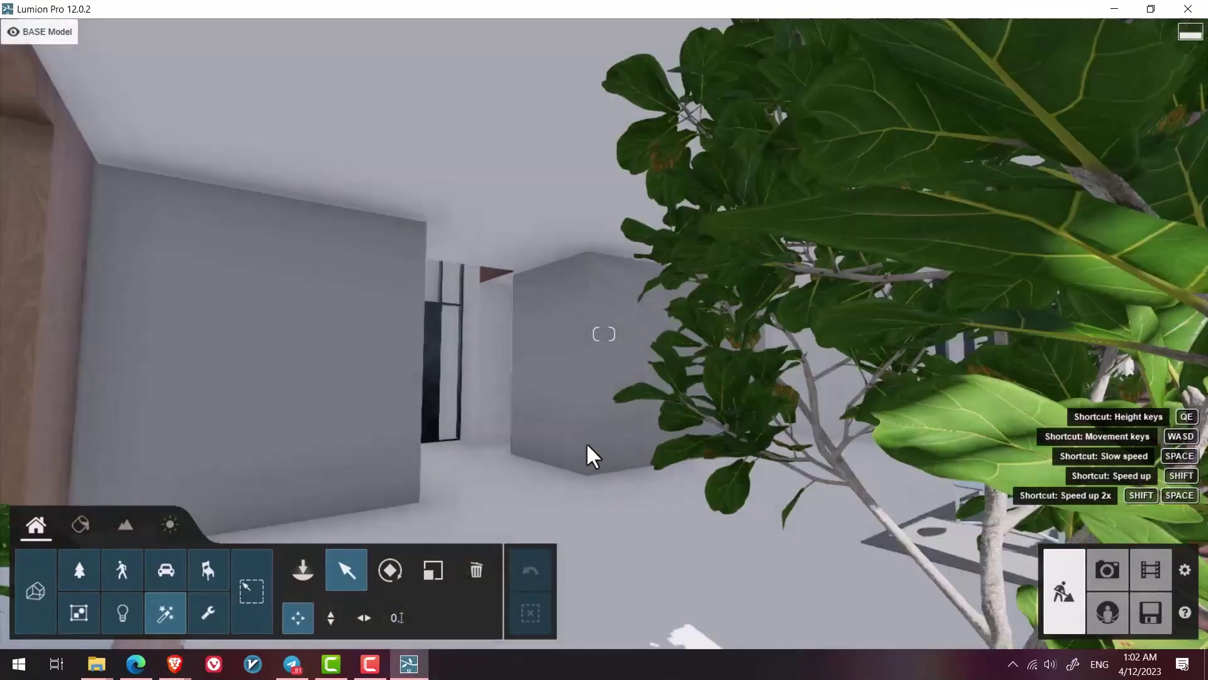
key(w)
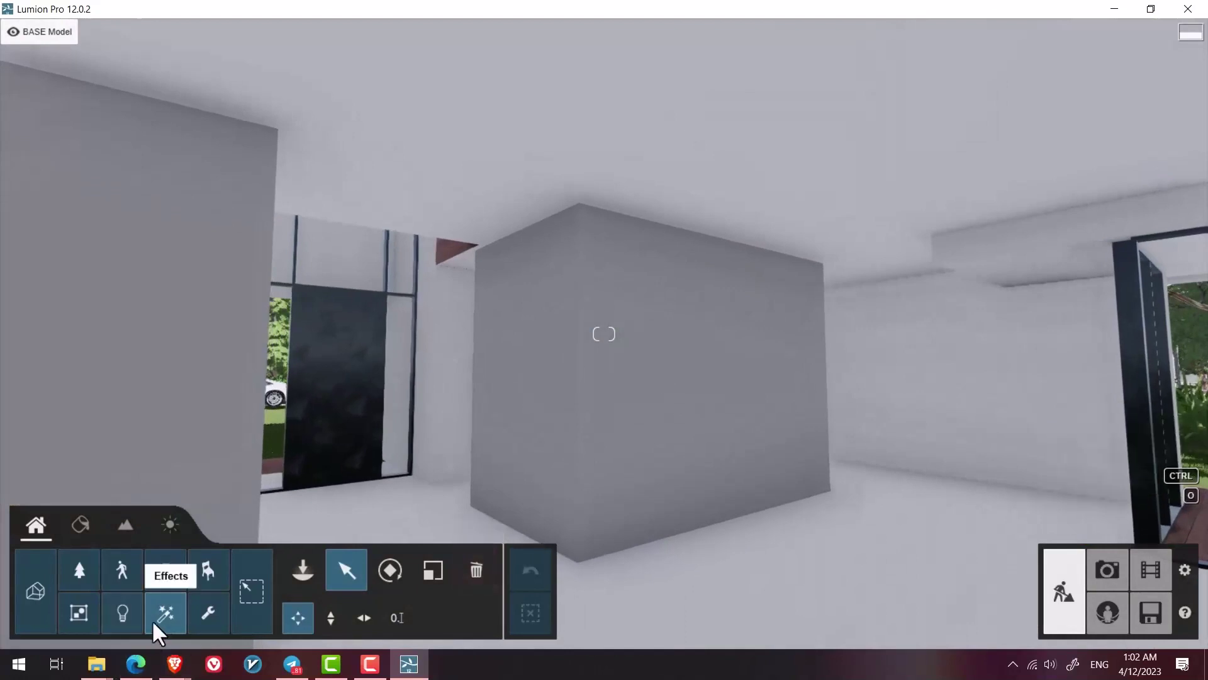
Place the Plaster 004 decal low on the interior grey wall, close to its corner
click(165, 609)
click(304, 566)
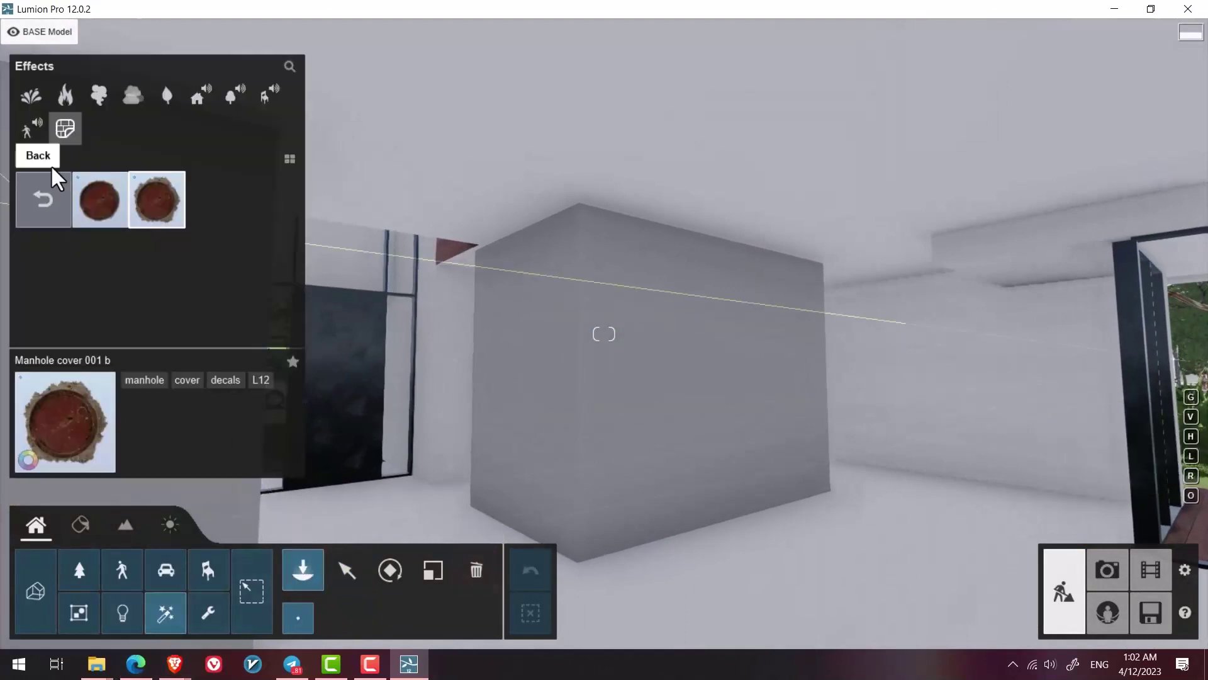
click(43, 197)
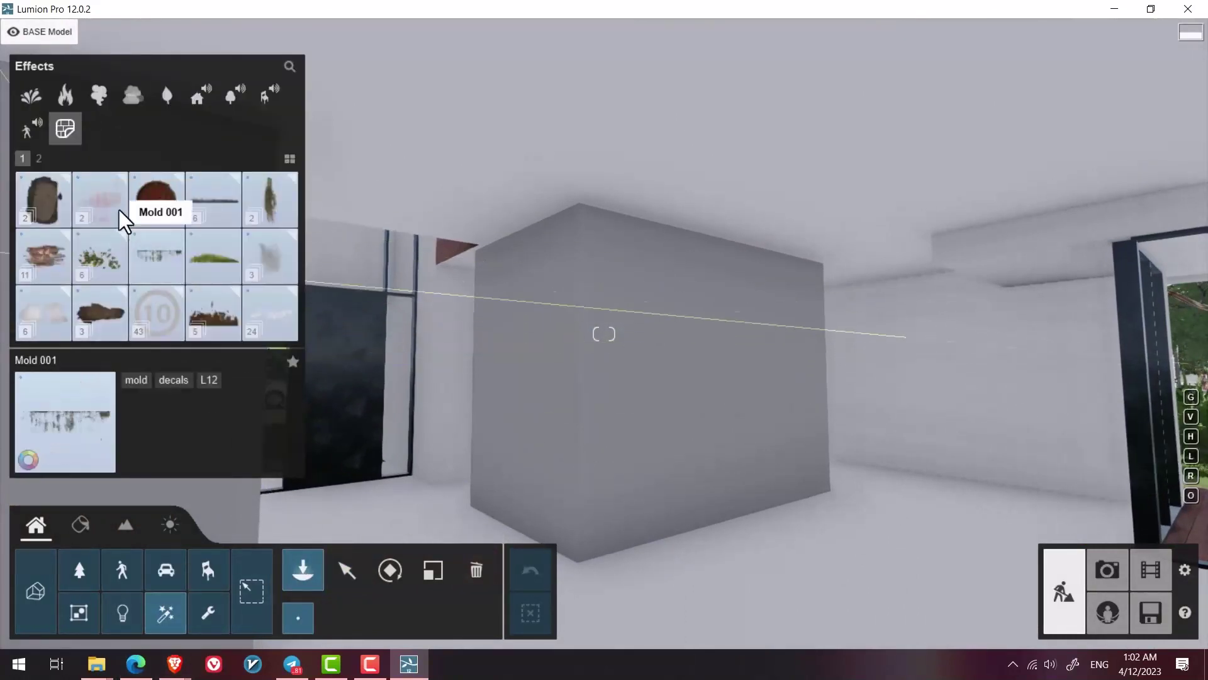
click(42, 319)
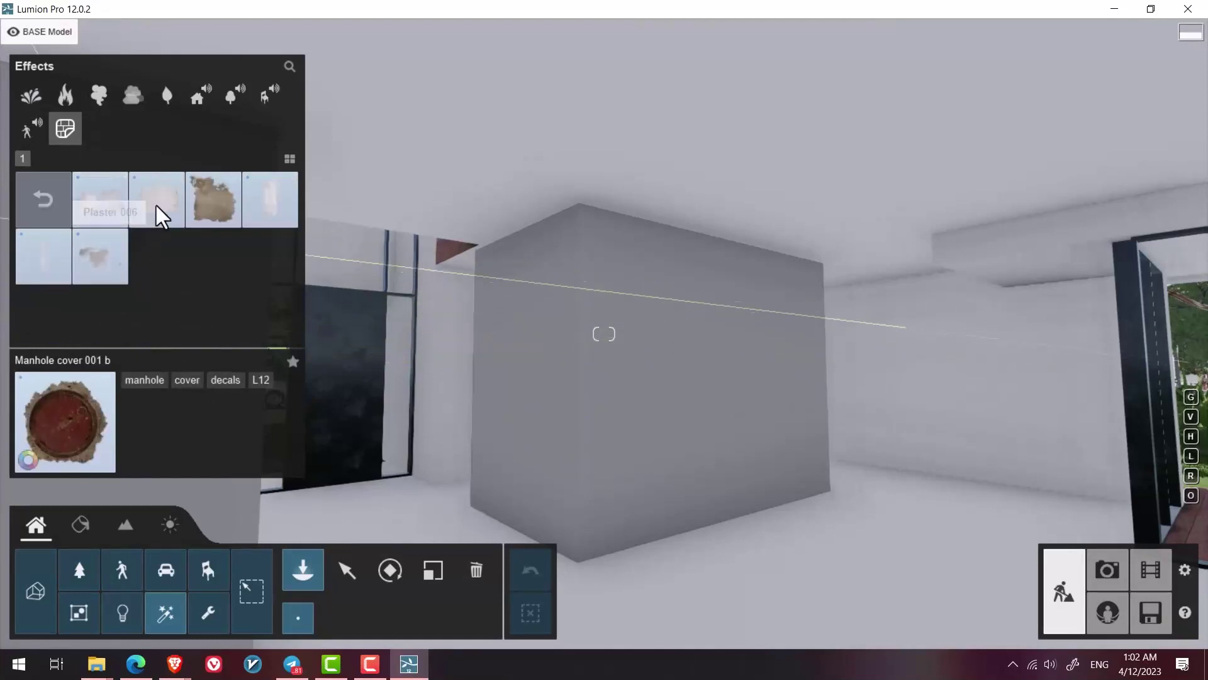
click(212, 212)
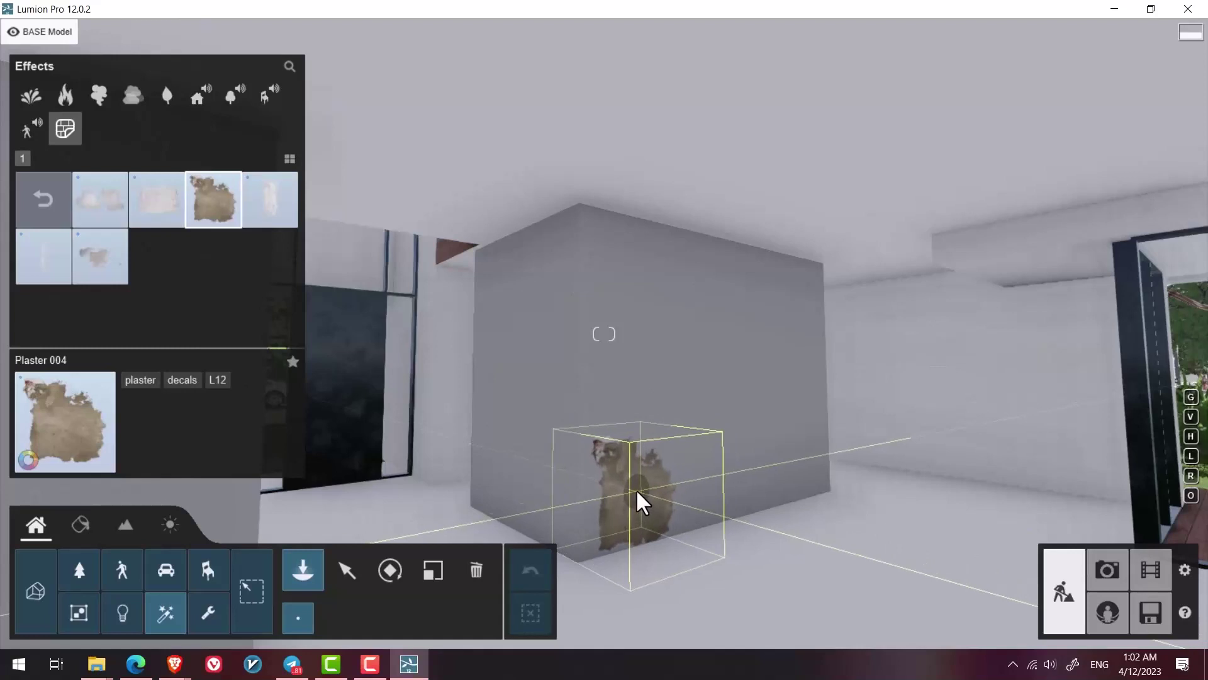
click(637, 482)
Examine the brown plaster decal on the grey wall from the front and from an angle
key(d)
right_drag(702, 506, 487, 519)
key(w)
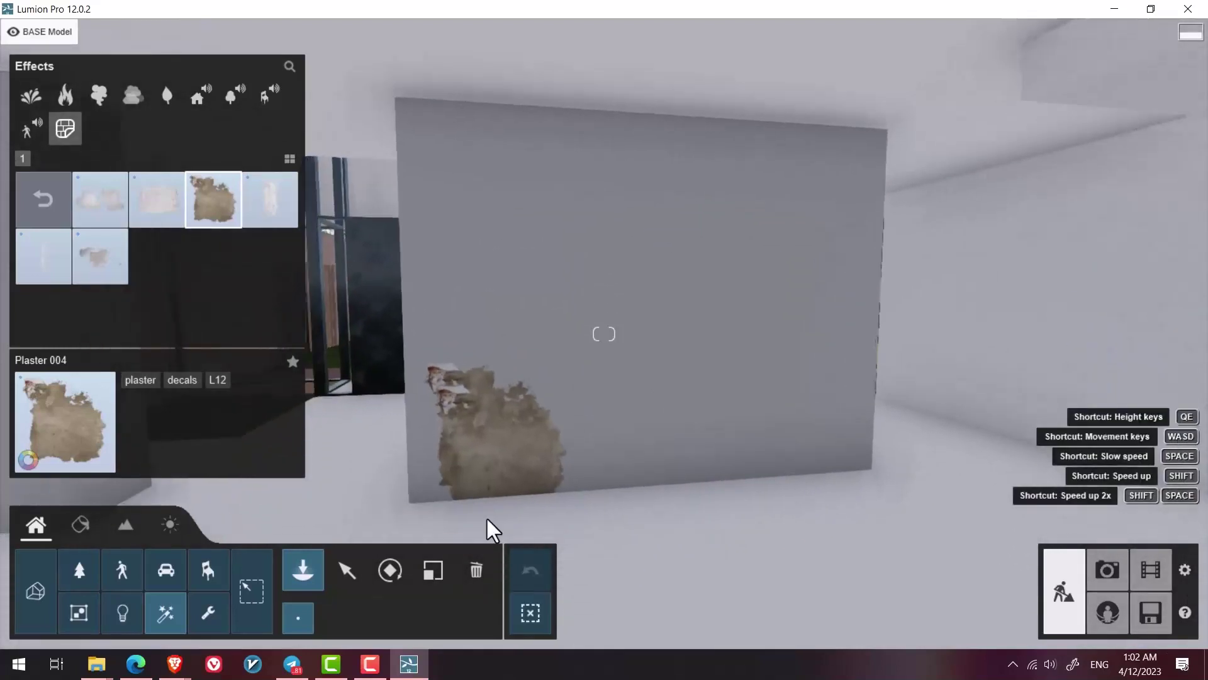
key(q)
key(e)
key(e)
key(a)
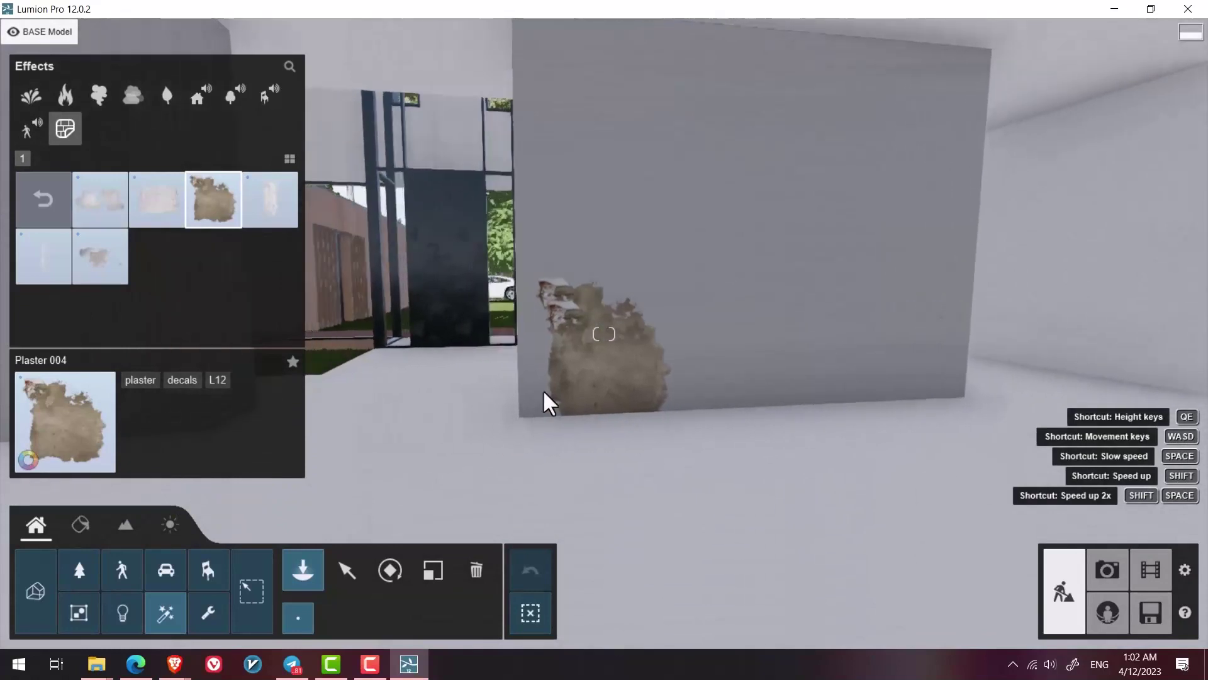
key(w)
key(a)
right_drag(487, 519, 504, 481)
key(s)
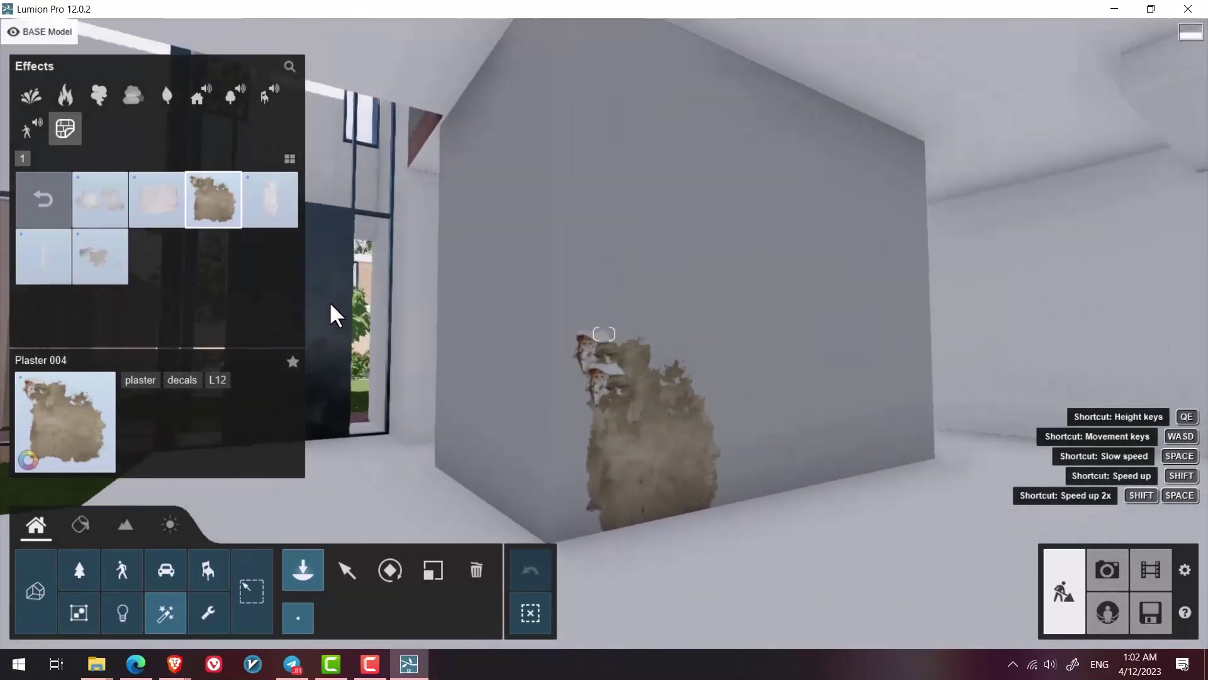
Place the Plaster 005 a decal high on the same grey wall, just below the ceiling
click(270, 196)
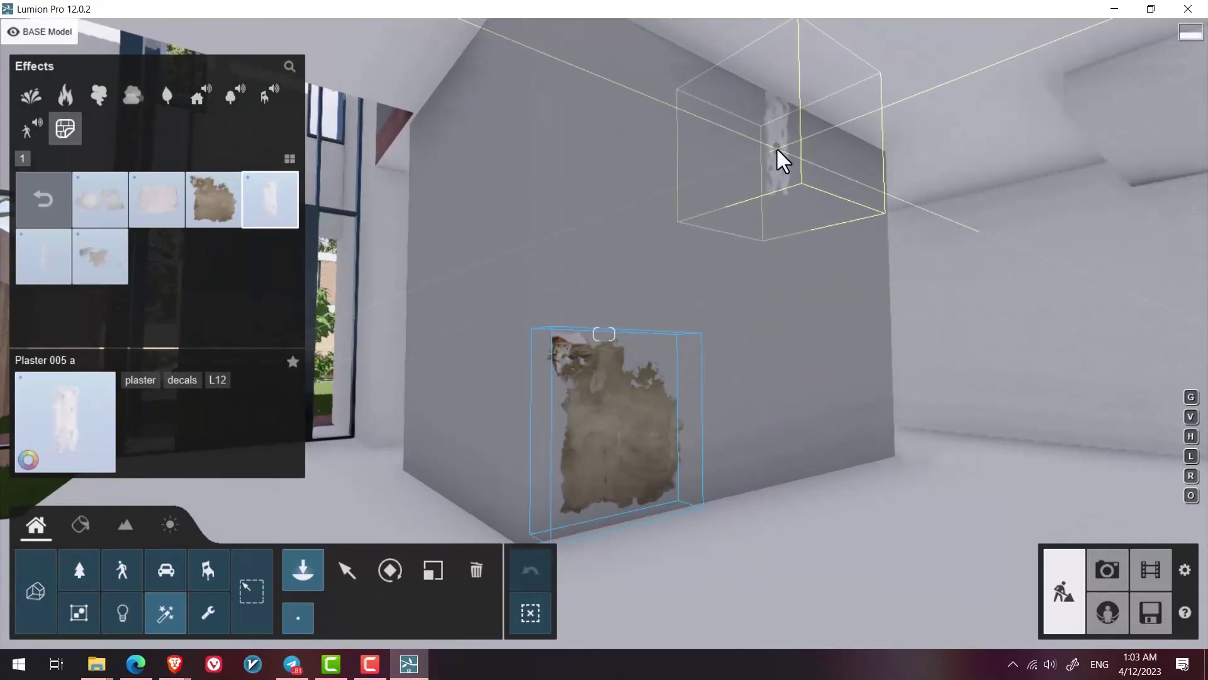
click(777, 146)
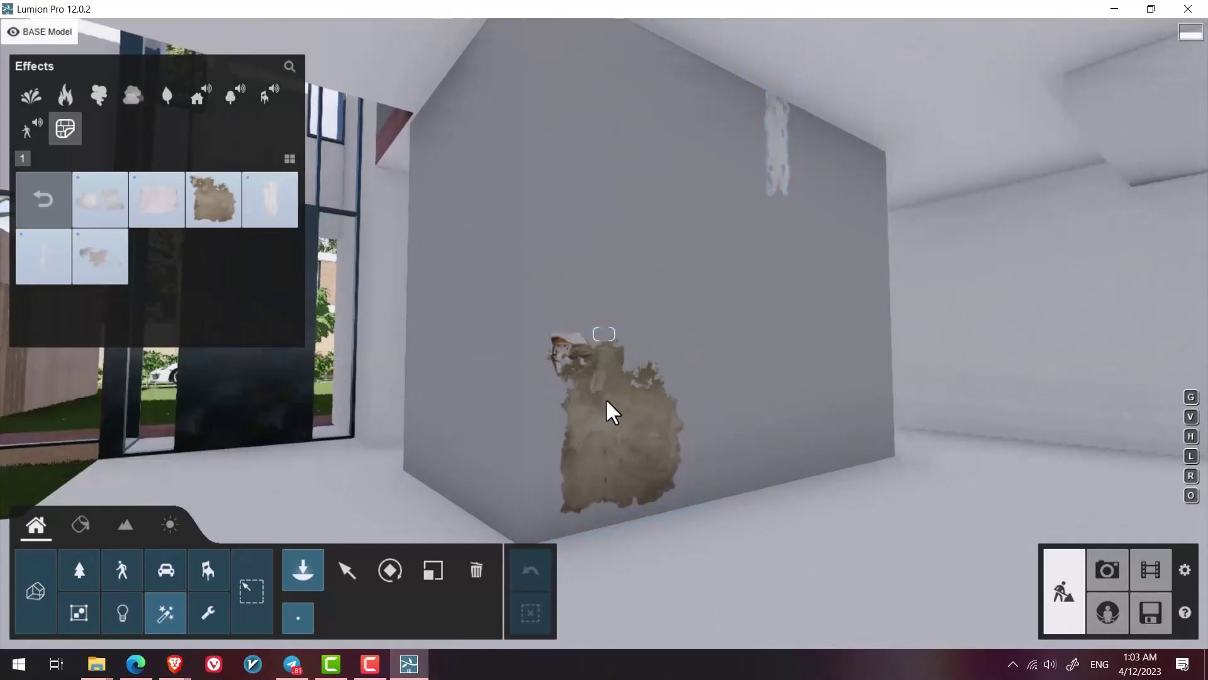
Adjust the Plaster 004 decal to zero Transparency and shorten its Range to about 2.1 cm
key(m)
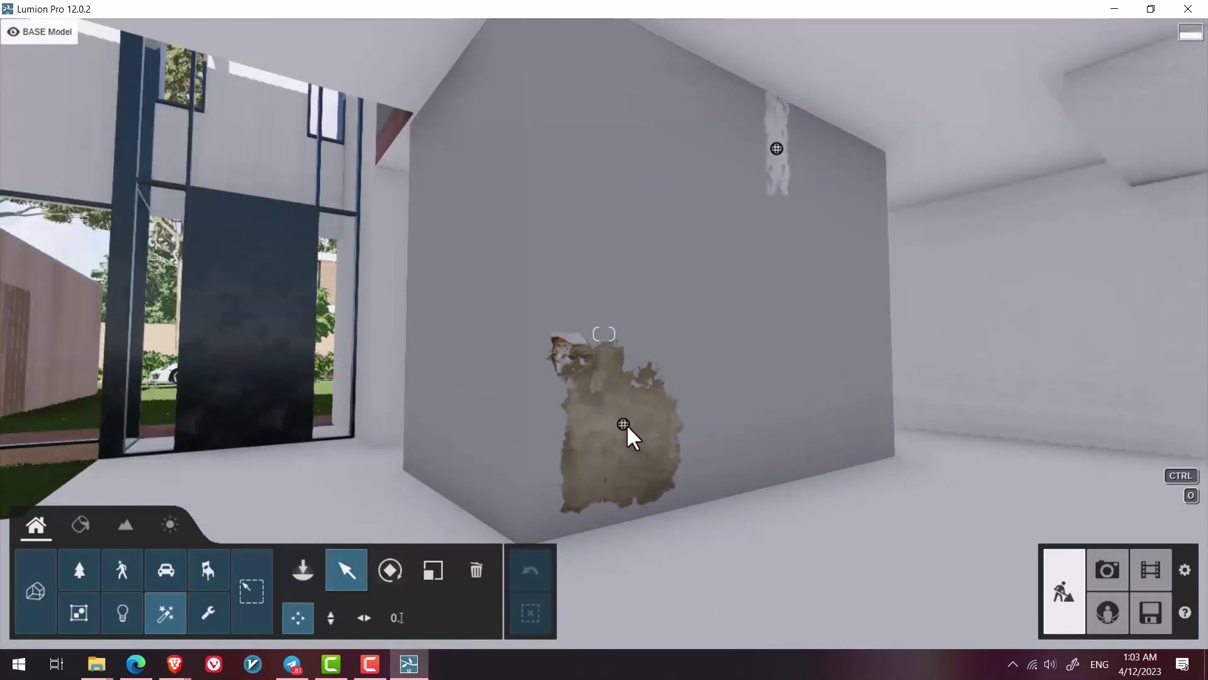
click(623, 424)
drag(944, 203, 976, 208)
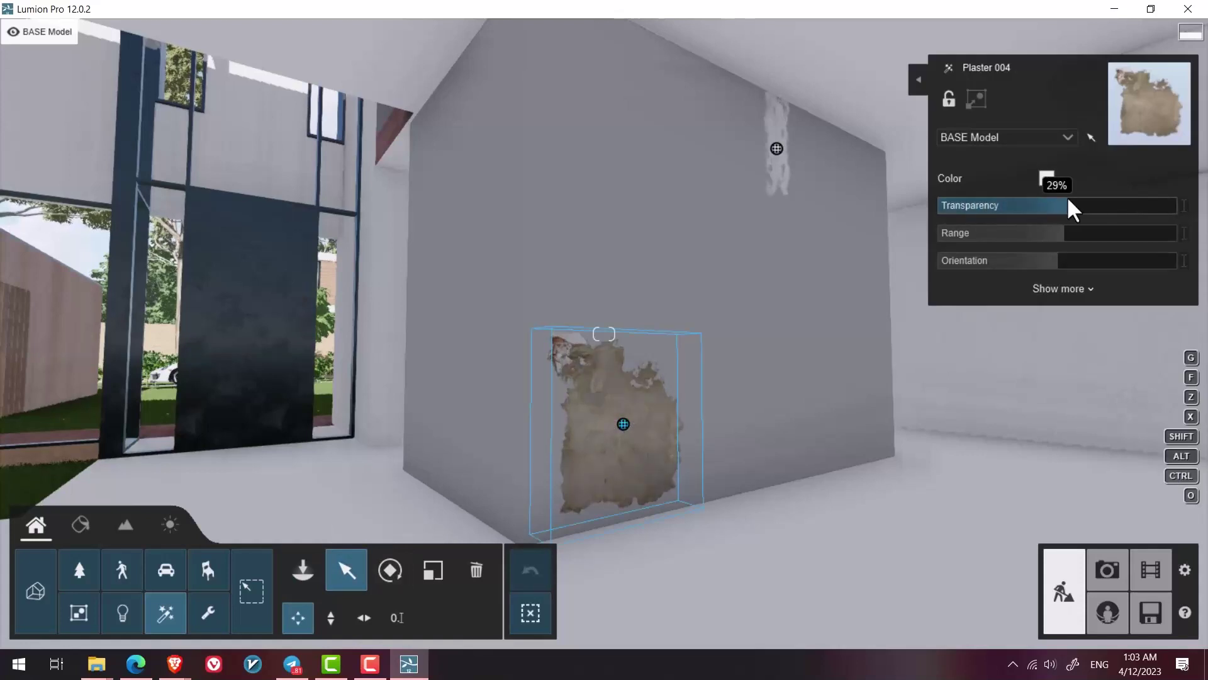
drag(1068, 200, 919, 219)
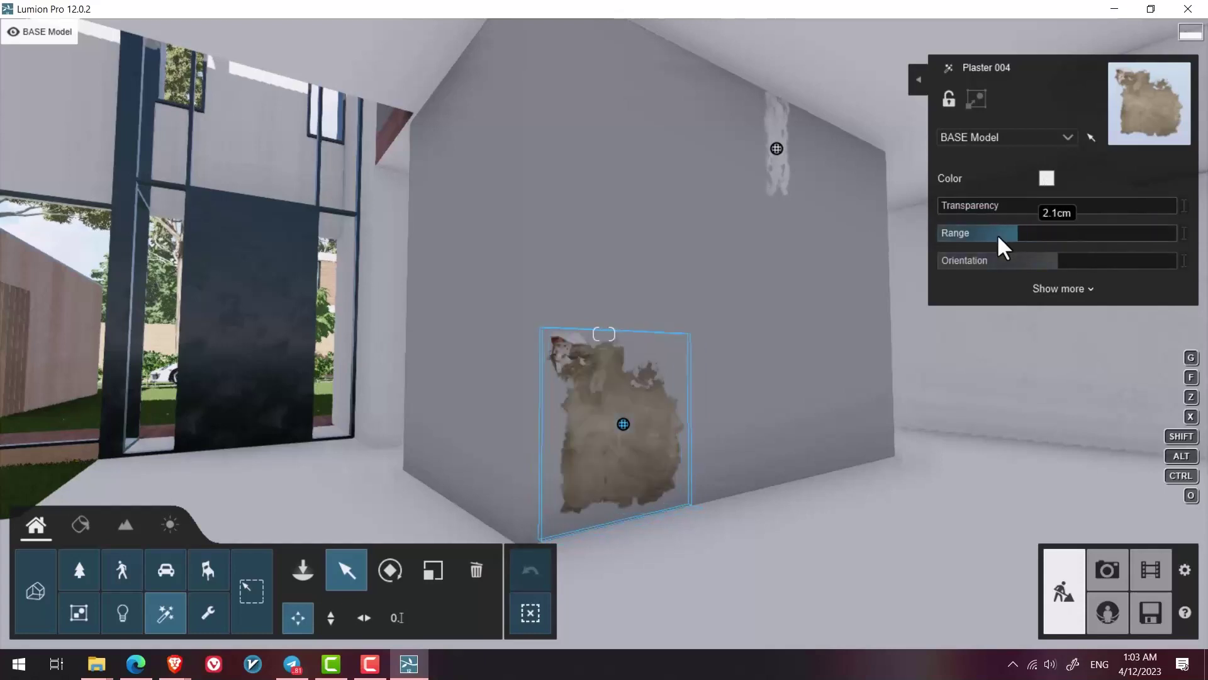
drag(979, 240, 1014, 241)
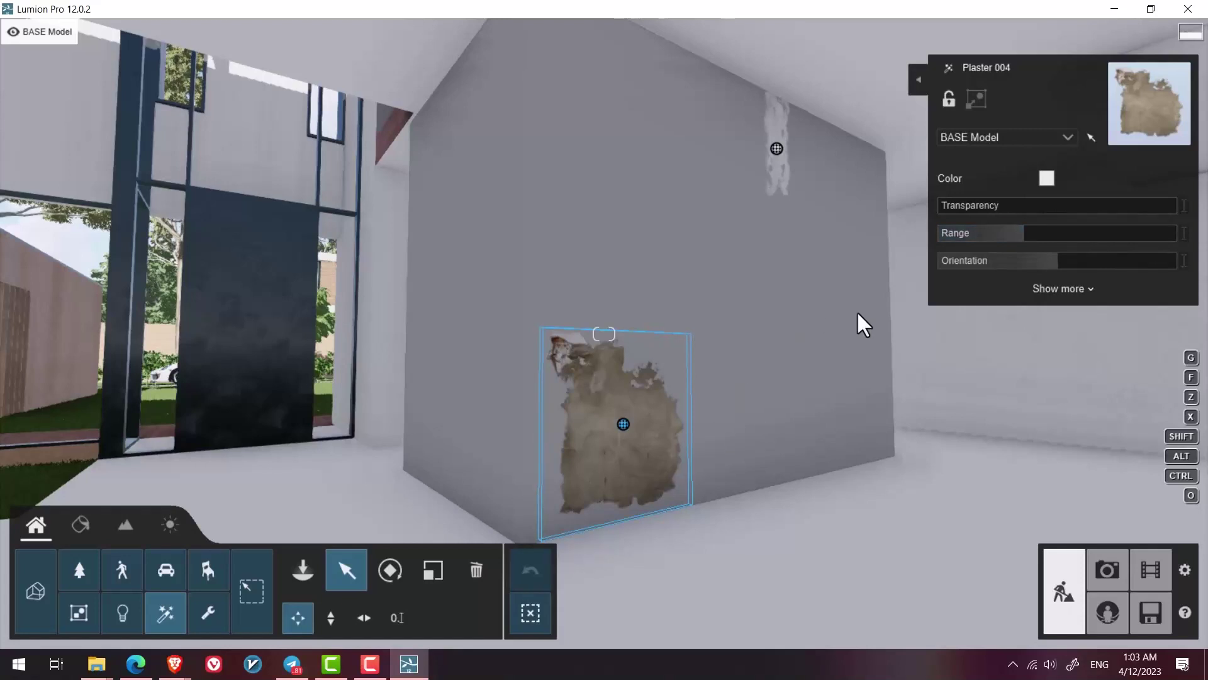
Adjust the Plaster 005 a decal near the ceiling to an upright Orientation and increase its Transparency
mouse_move(1052, 261)
mouse_down()
mouse_move(1017, 262)
mouse_move(1086, 256)
mouse_move(1049, 258)
mouse_up()
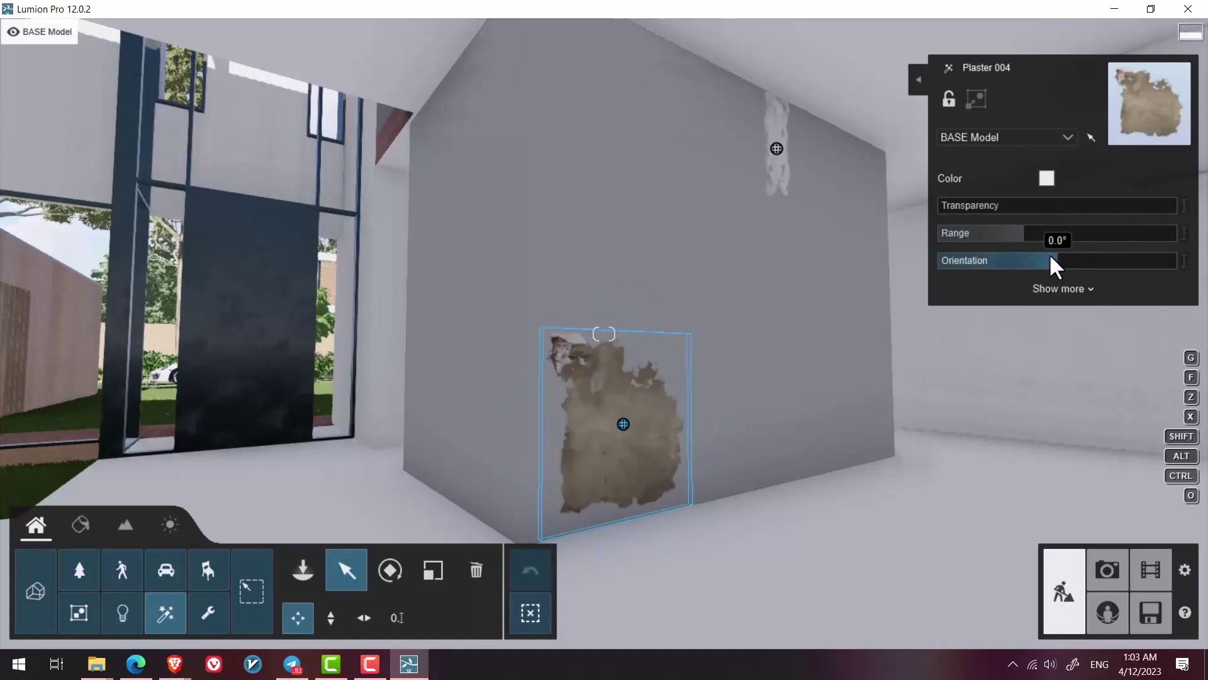
click(777, 148)
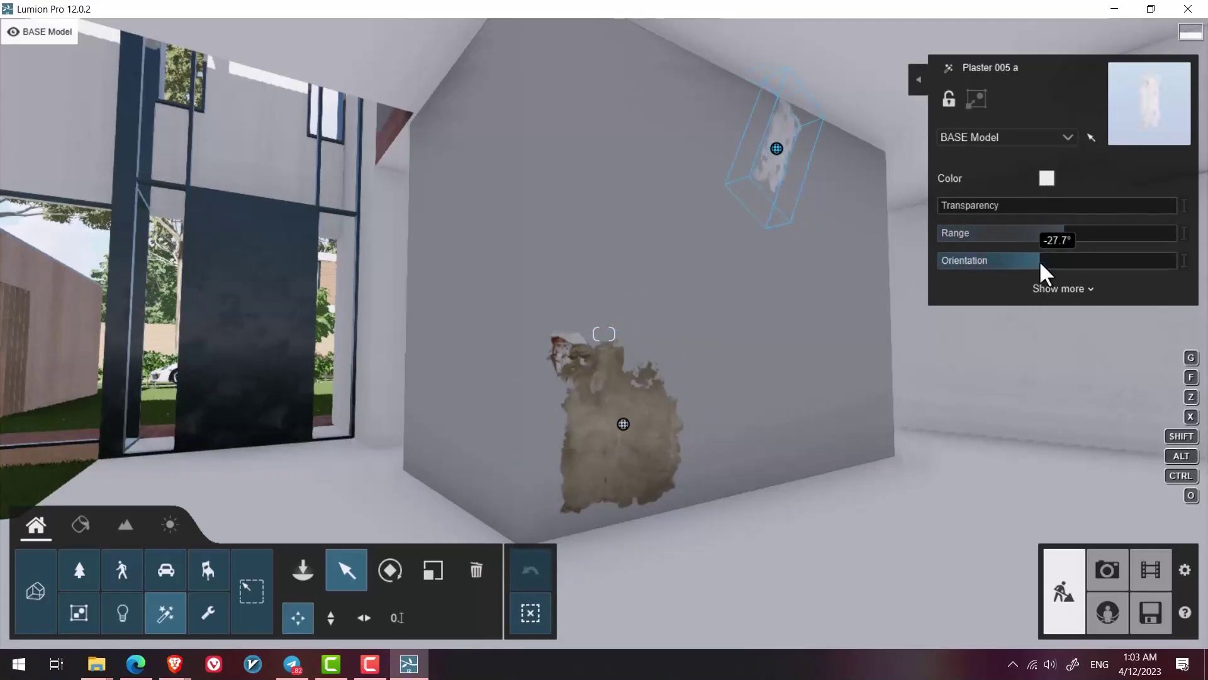
drag(1047, 260, 1055, 261)
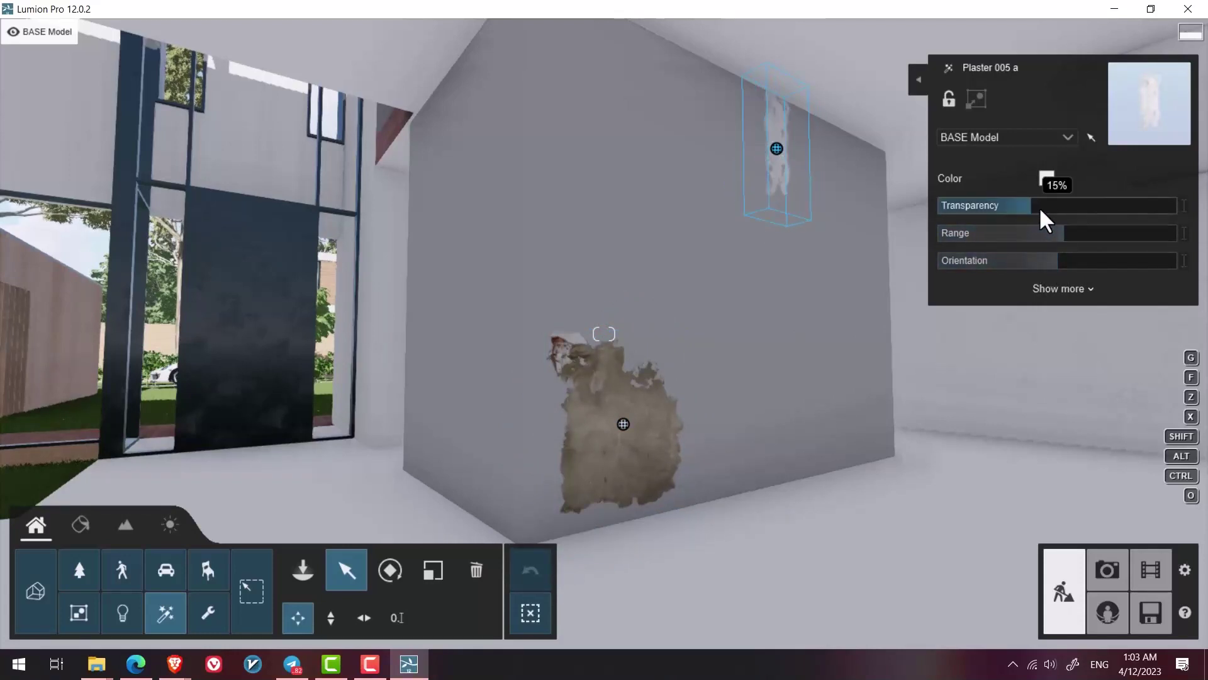
drag(1060, 205, 1093, 228)
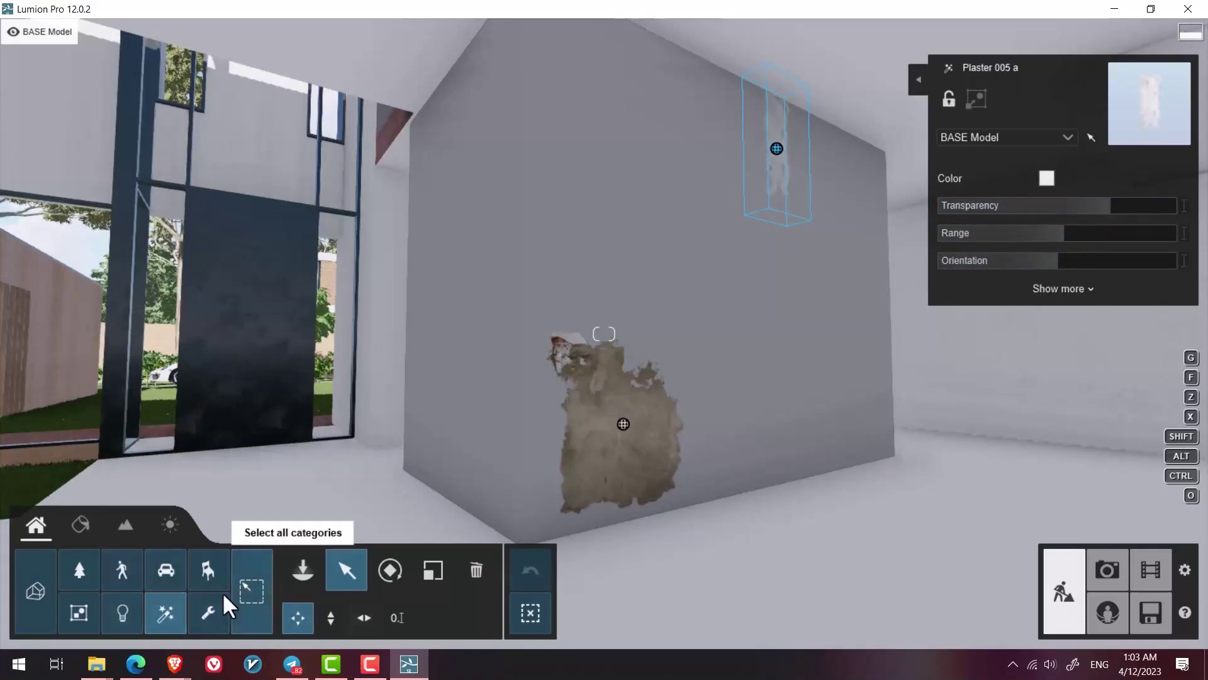
Resume decal placement with the main decal library, going outside to the street in front of the house
click(301, 574)
click(44, 200)
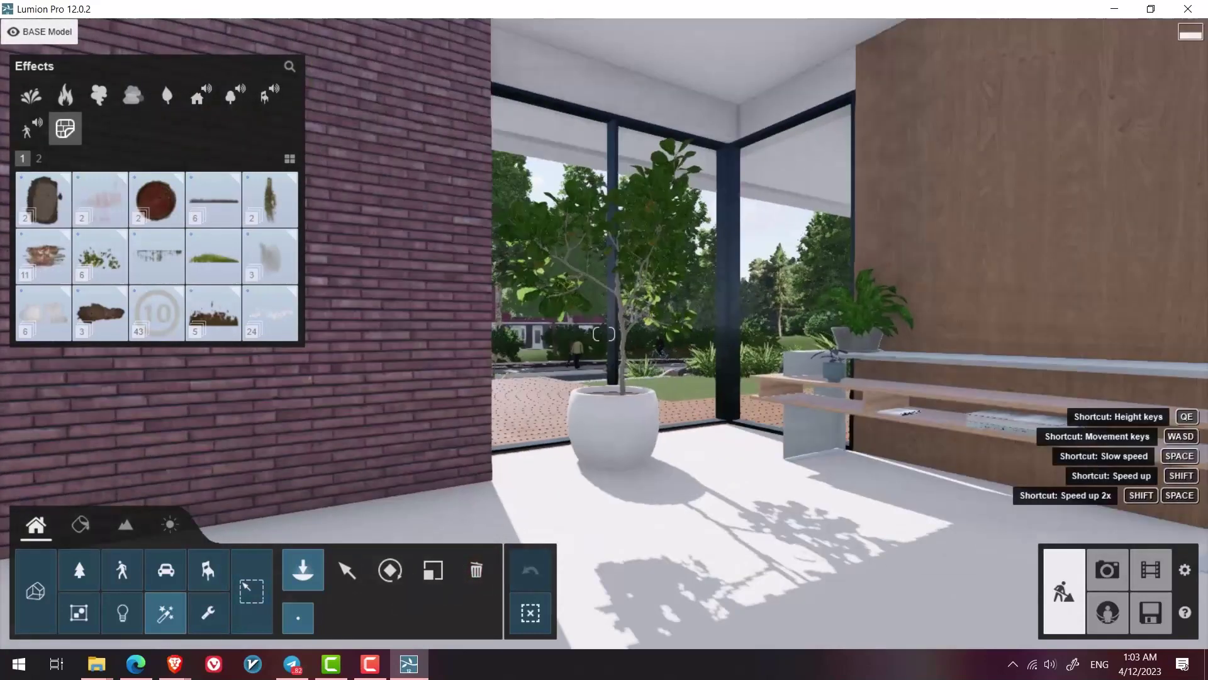
right_drag(622, 518, 531, 434)
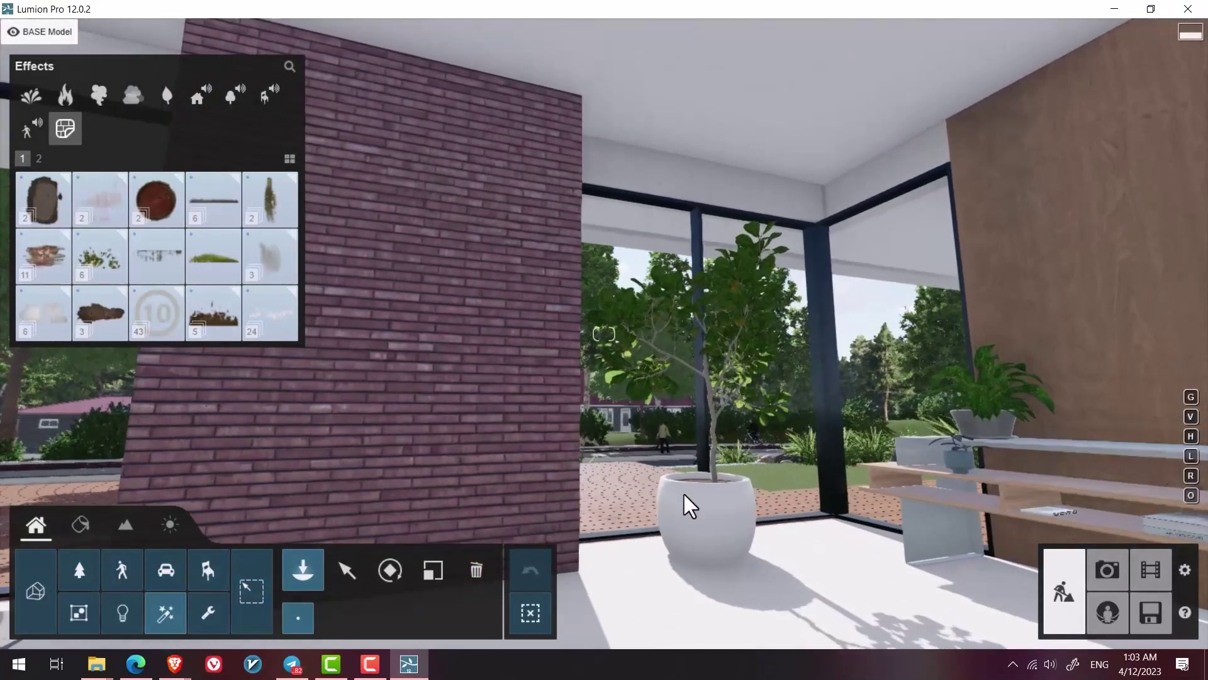
key(w)
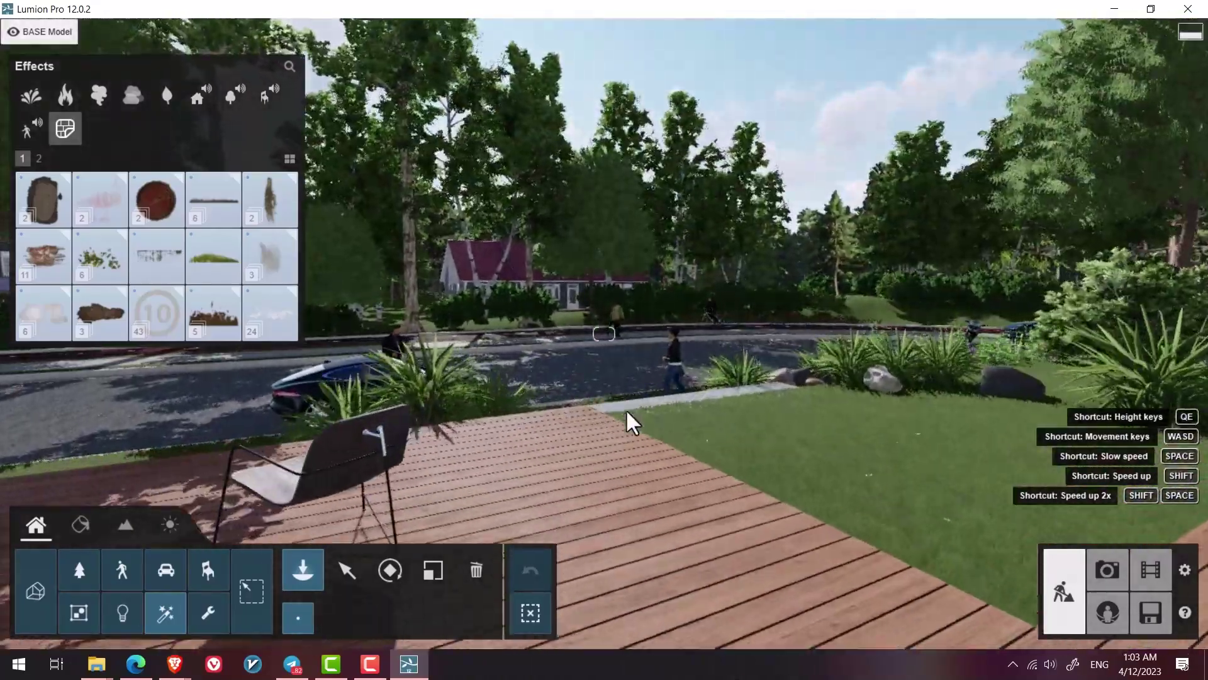
key(w)
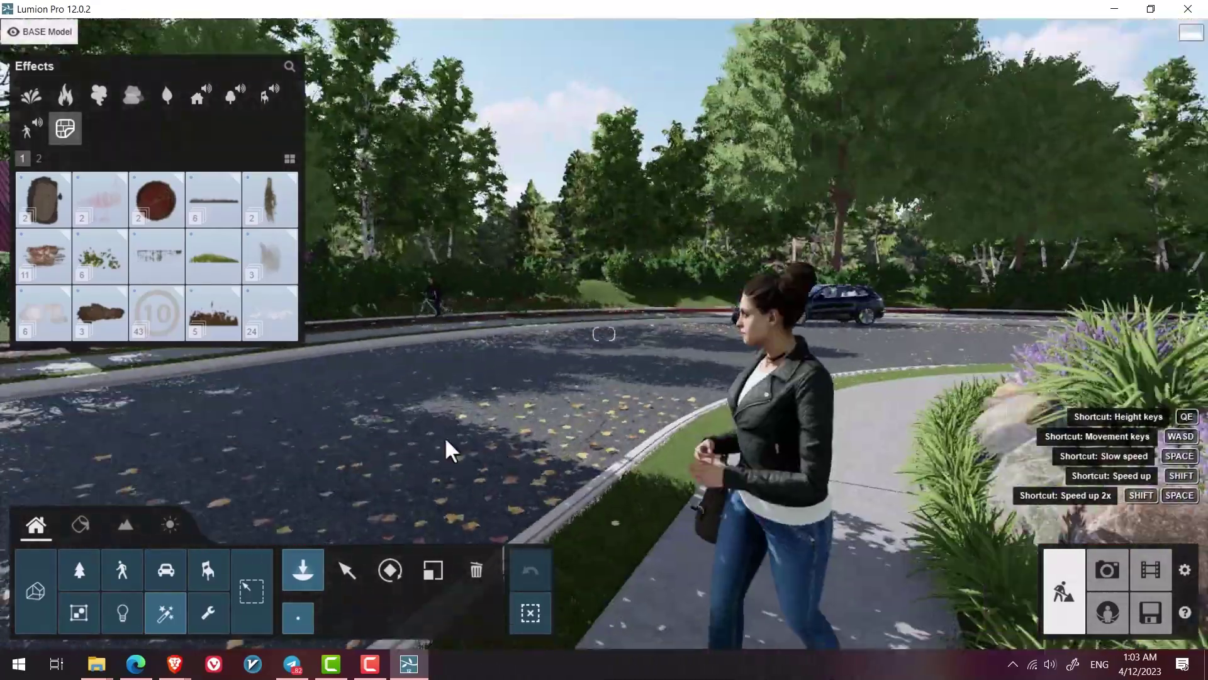
key(w)
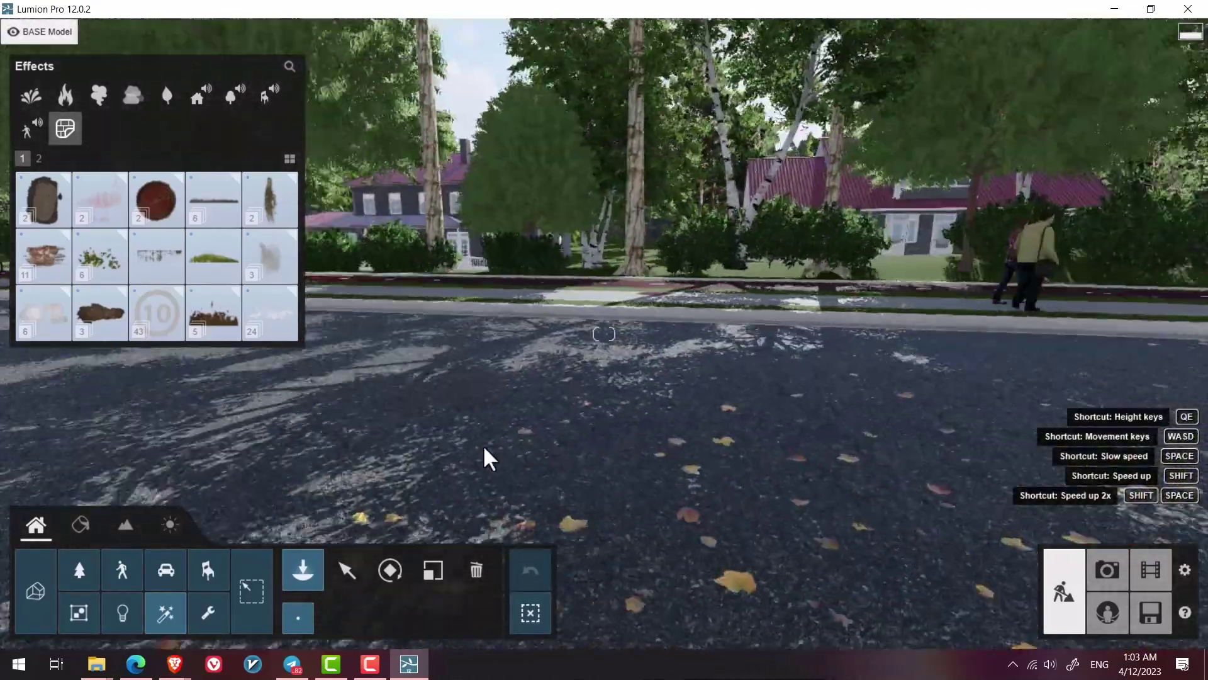
key(s)
right_drag(458, 441, 666, 484)
key(s)
key(d)
key(s)
key(s)
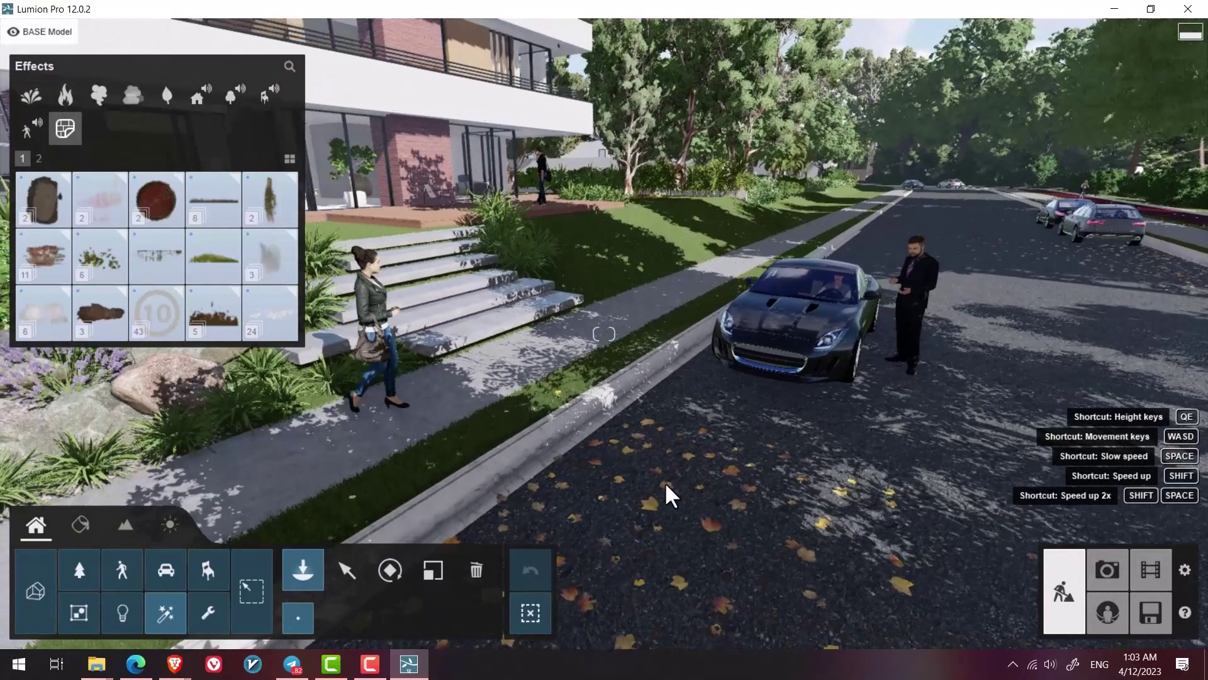
Place the 70 speed-limit decal on the asphalt in the middle of the road, near the parked black car
click(154, 320)
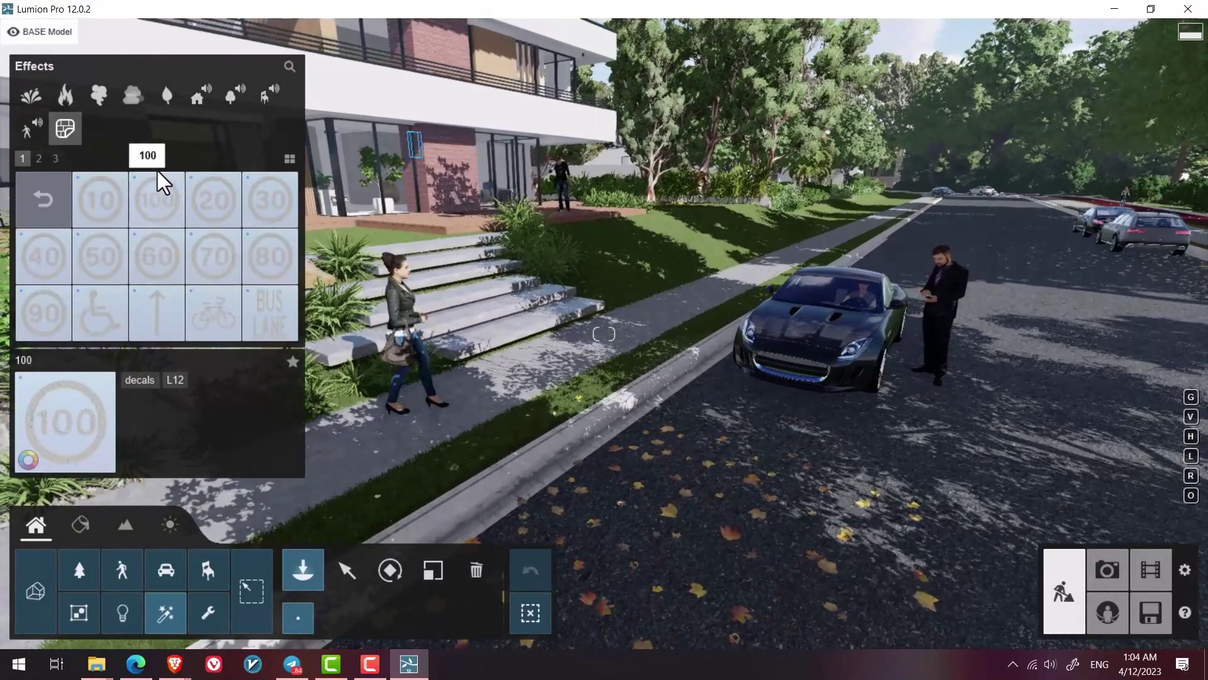
click(208, 260)
right_drag(208, 259, 239, 260)
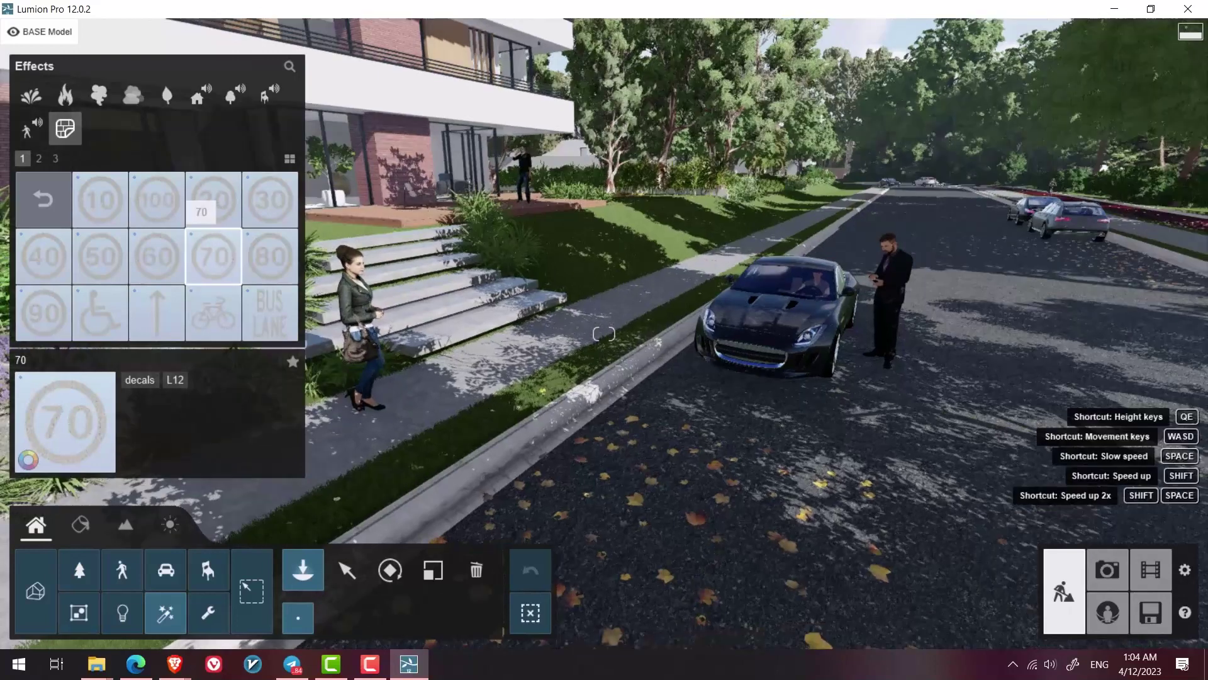
right_drag(603, 333, 890, 426)
click(780, 416)
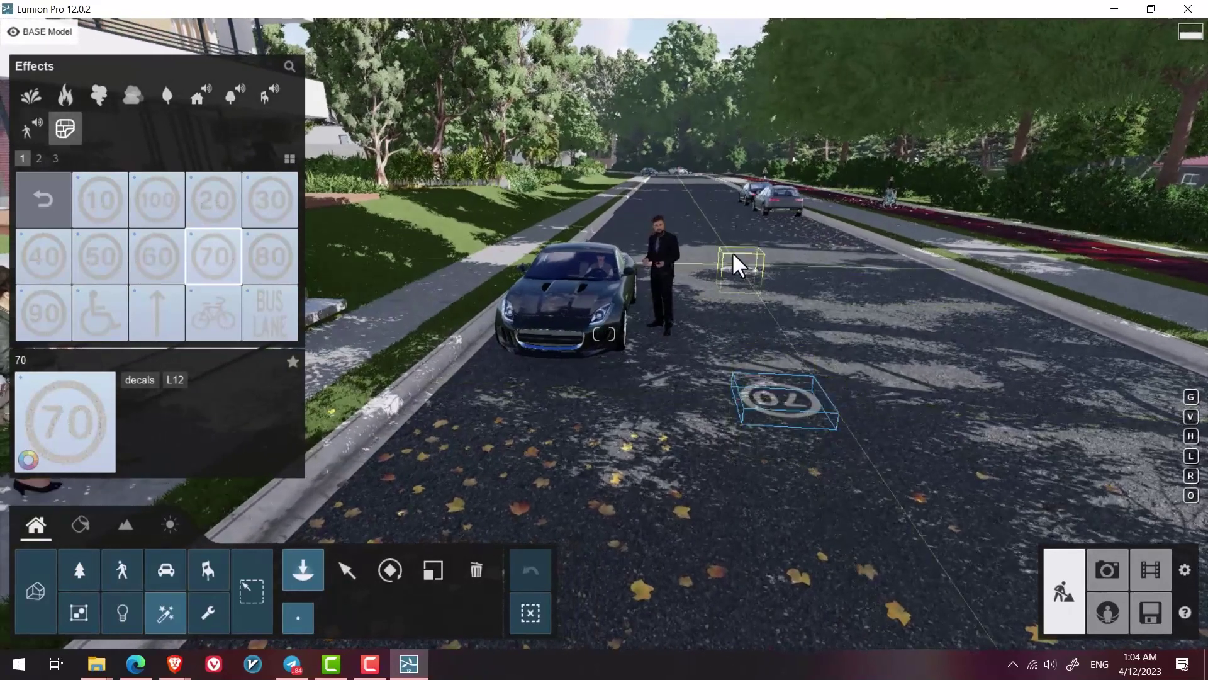
click(728, 418)
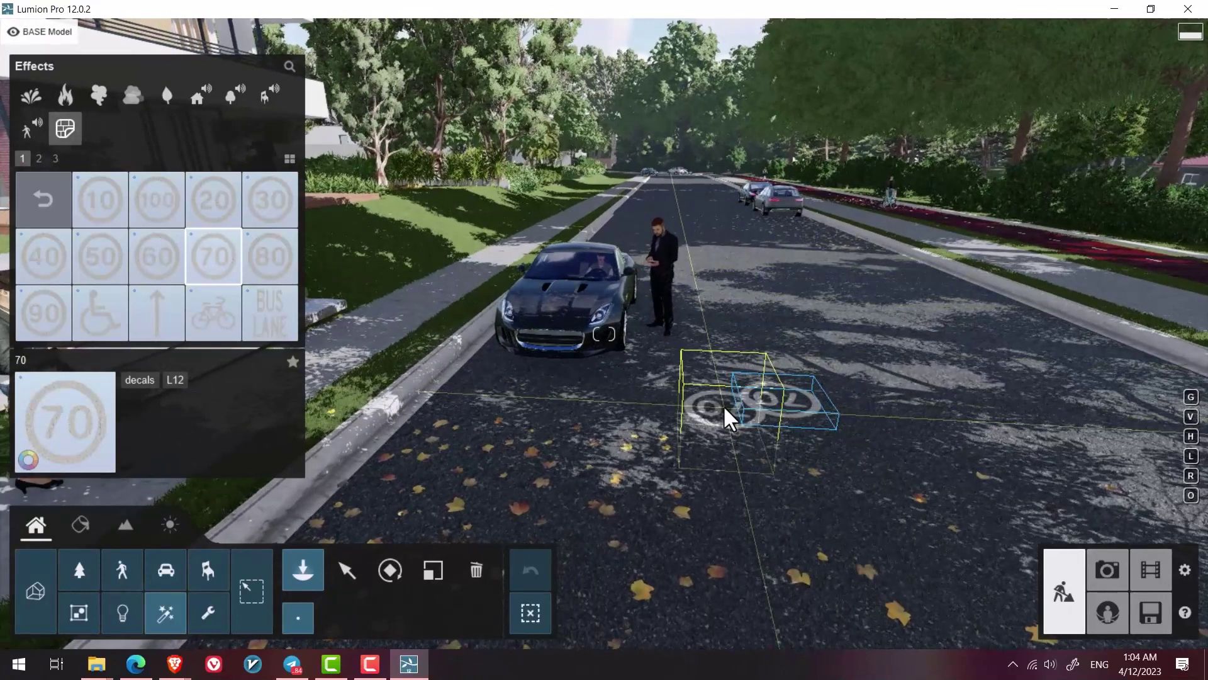
key(Escape)
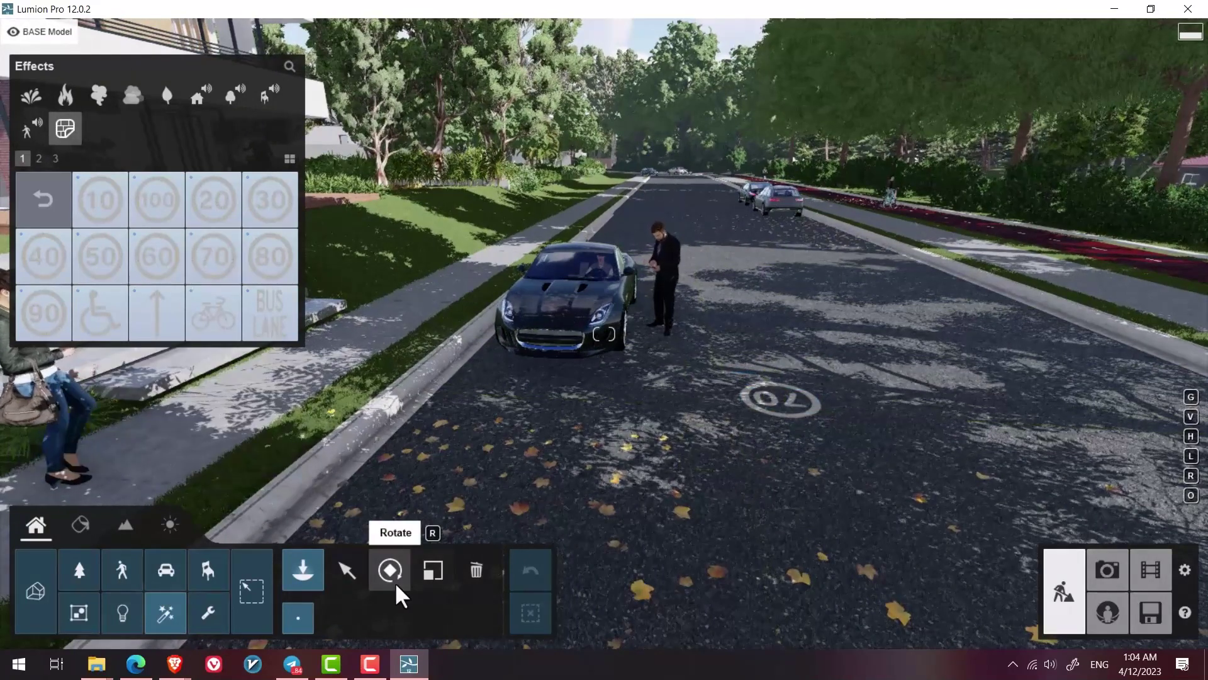
Replace the road's material with Asphalt Wet from the outdoor asphalt materials and save the change
right_drag(594, 504, 632, 368)
right_drag(409, 373, 454, 447)
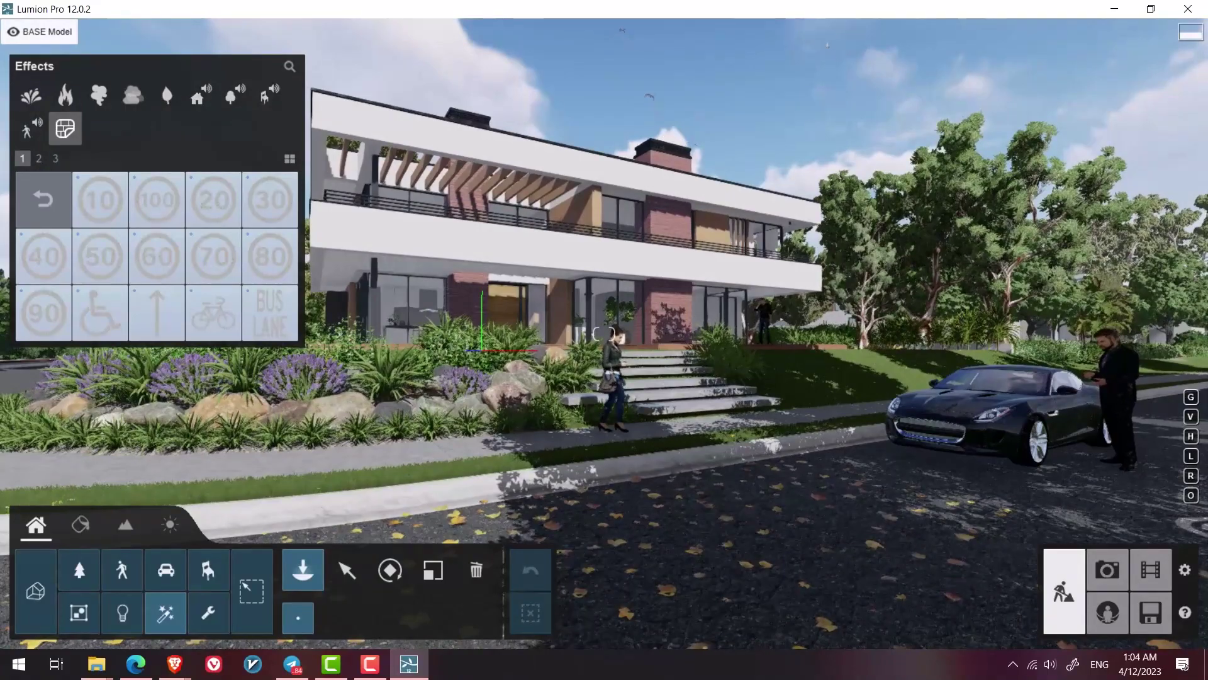
right_drag(900, 478, 781, 480)
right_drag(579, 403, 334, 423)
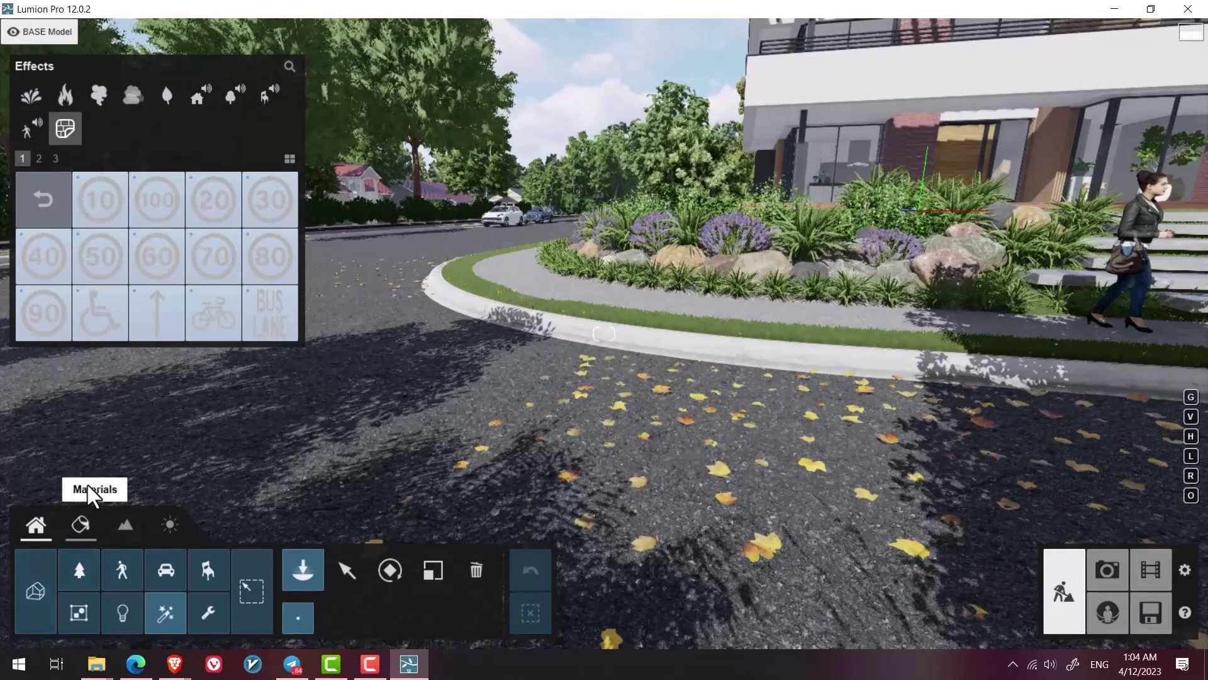
click(80, 525)
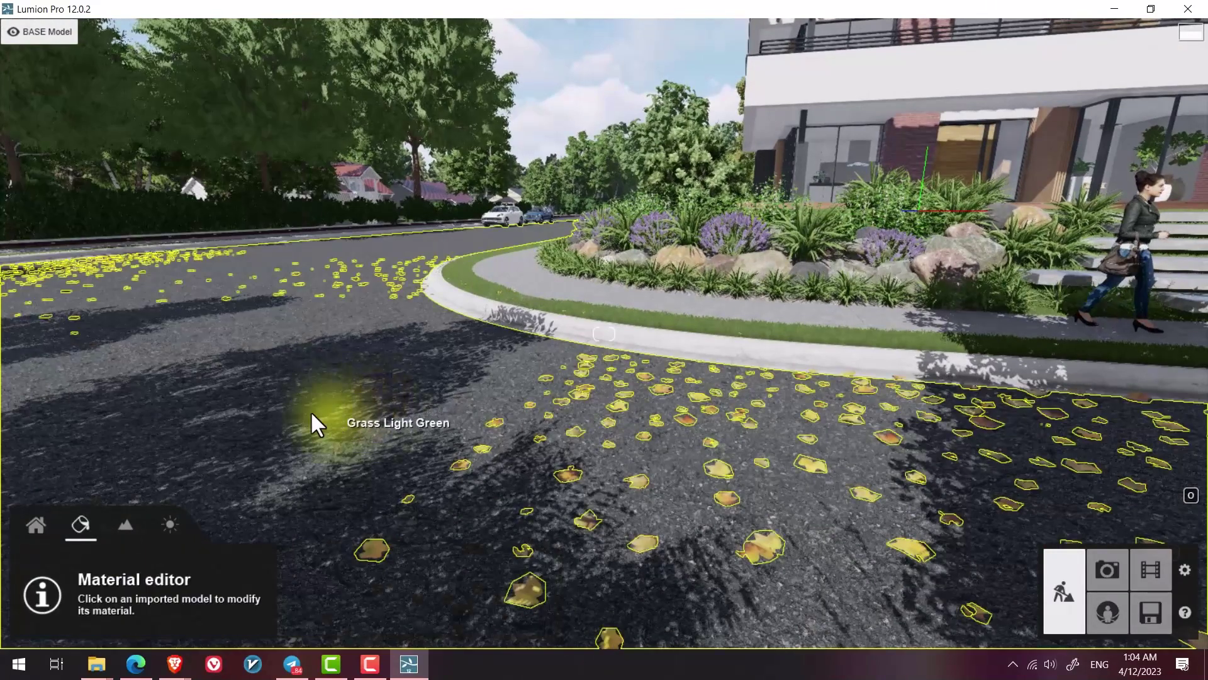
click(273, 455)
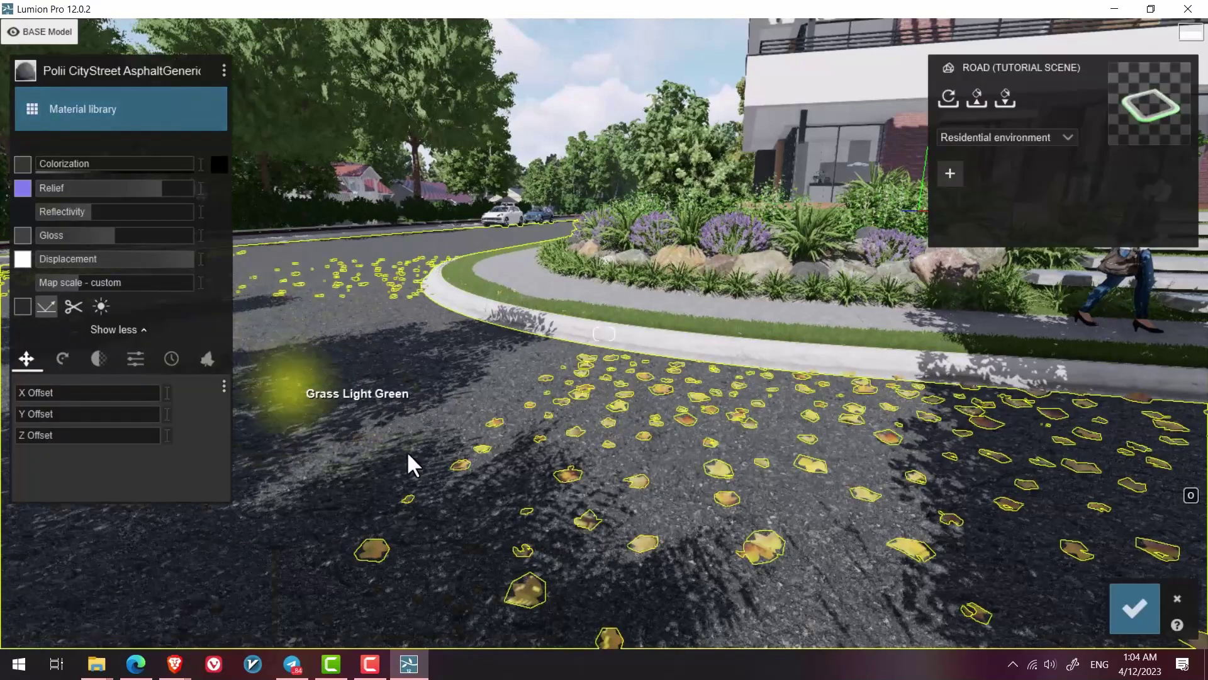
click(48, 117)
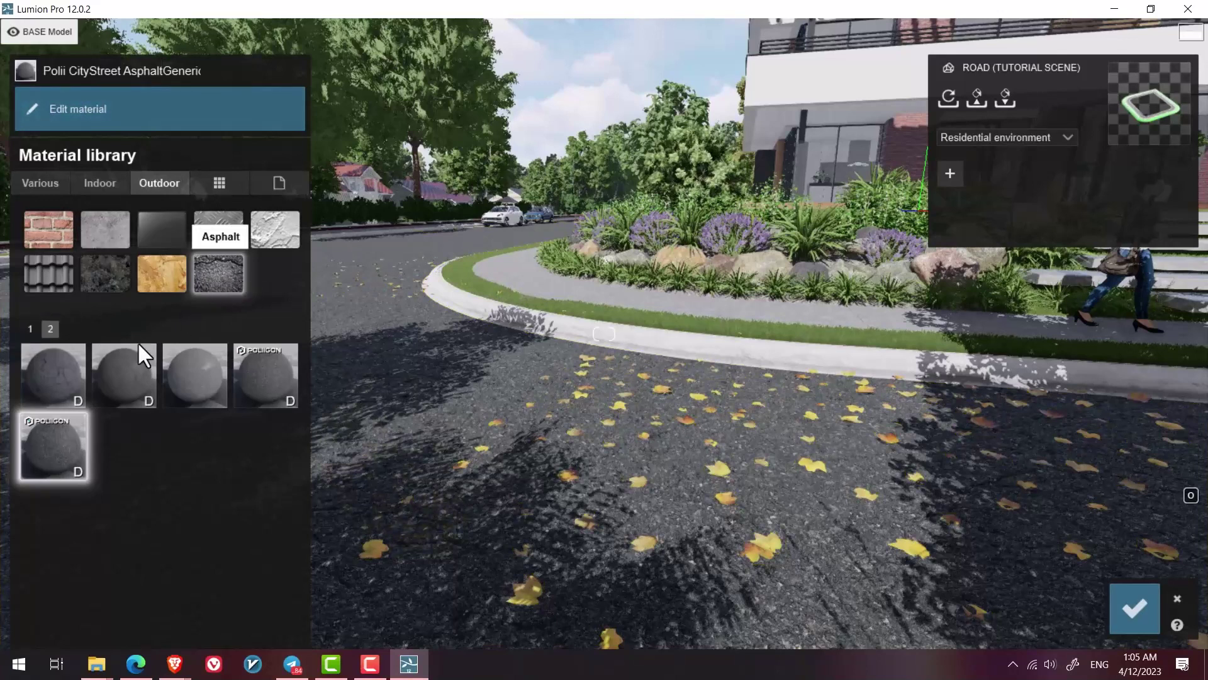
click(194, 376)
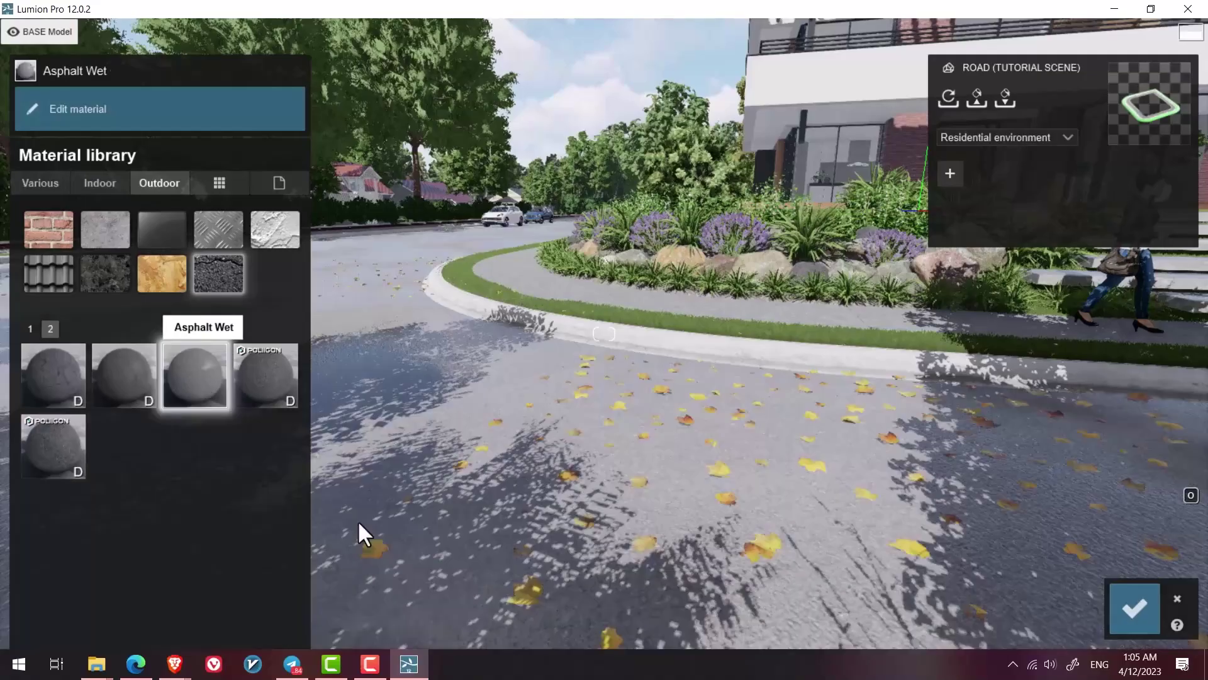
click(1138, 613)
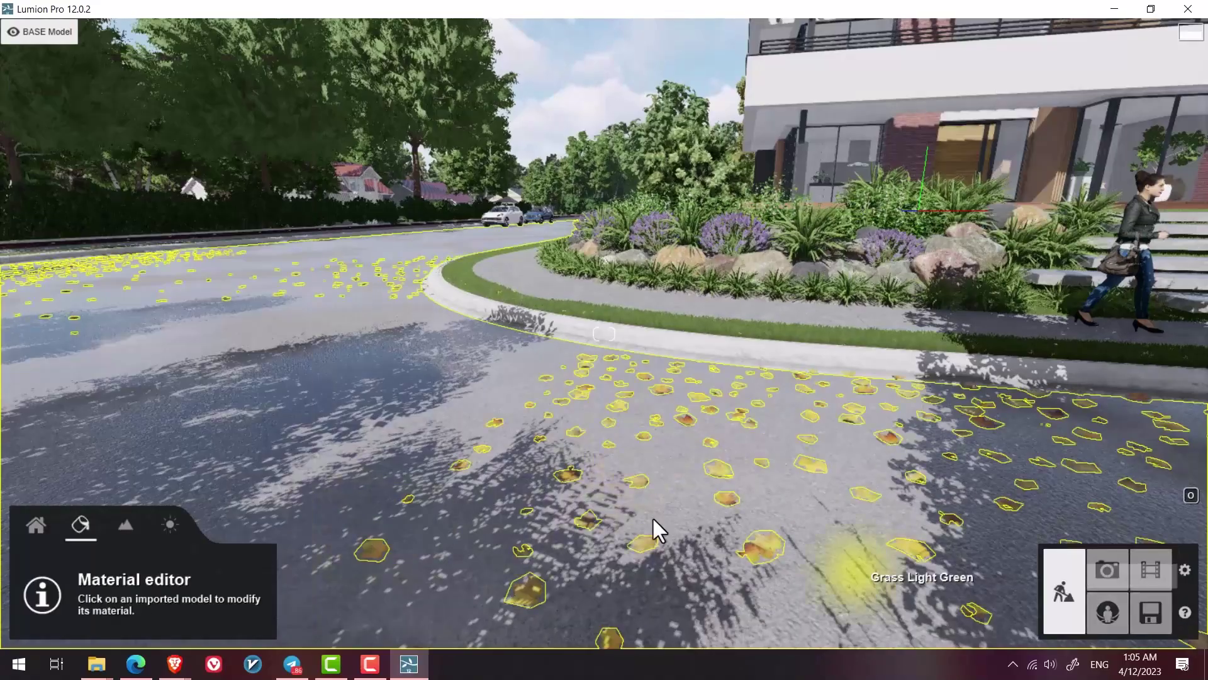
Examine the reflections and surface of the wet road from low angles along the street
right_drag(494, 463, 678, 400)
key(w)
key(w)
key(w)
right_drag(572, 366, 725, 348)
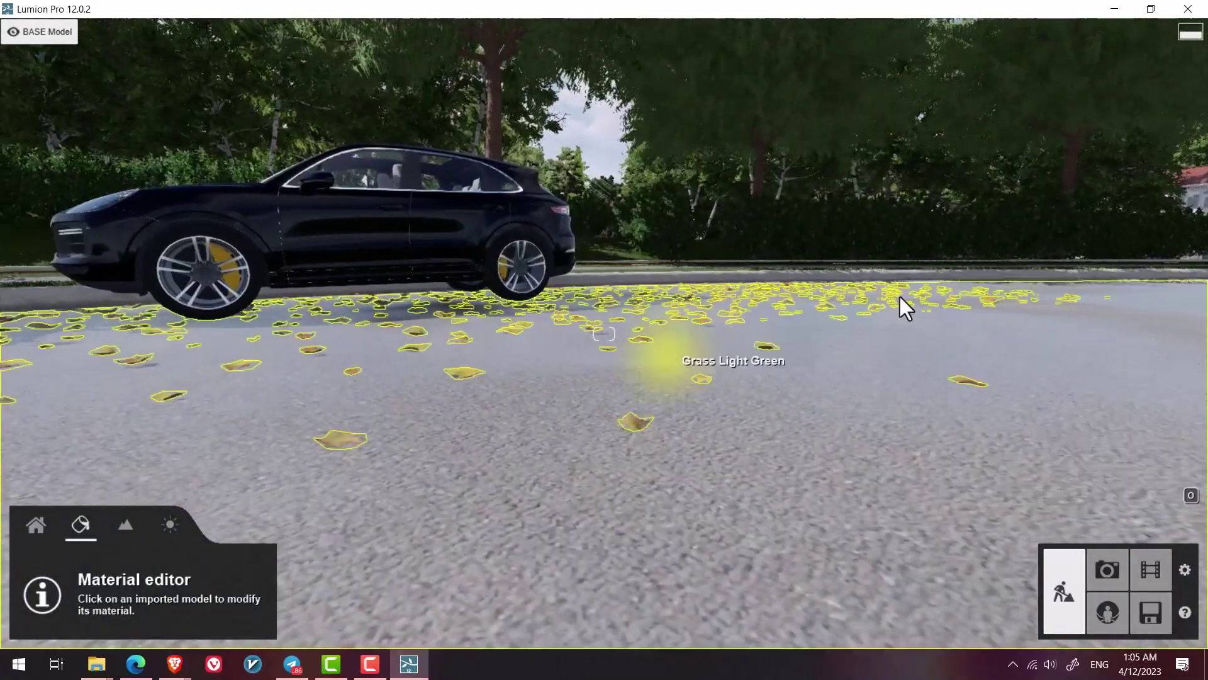
key(s)
right_drag(994, 306, 827, 228)
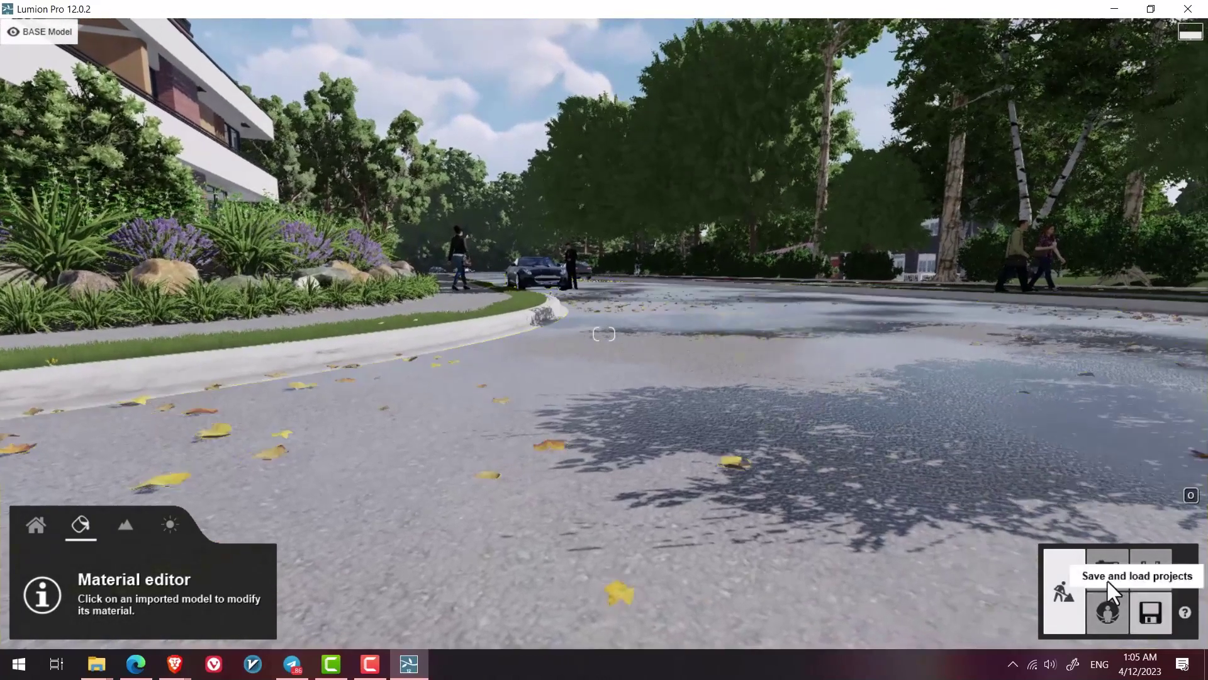
Preview the wet road in Photo mode and restore the saved Exterior - Side camera view
click(1108, 574)
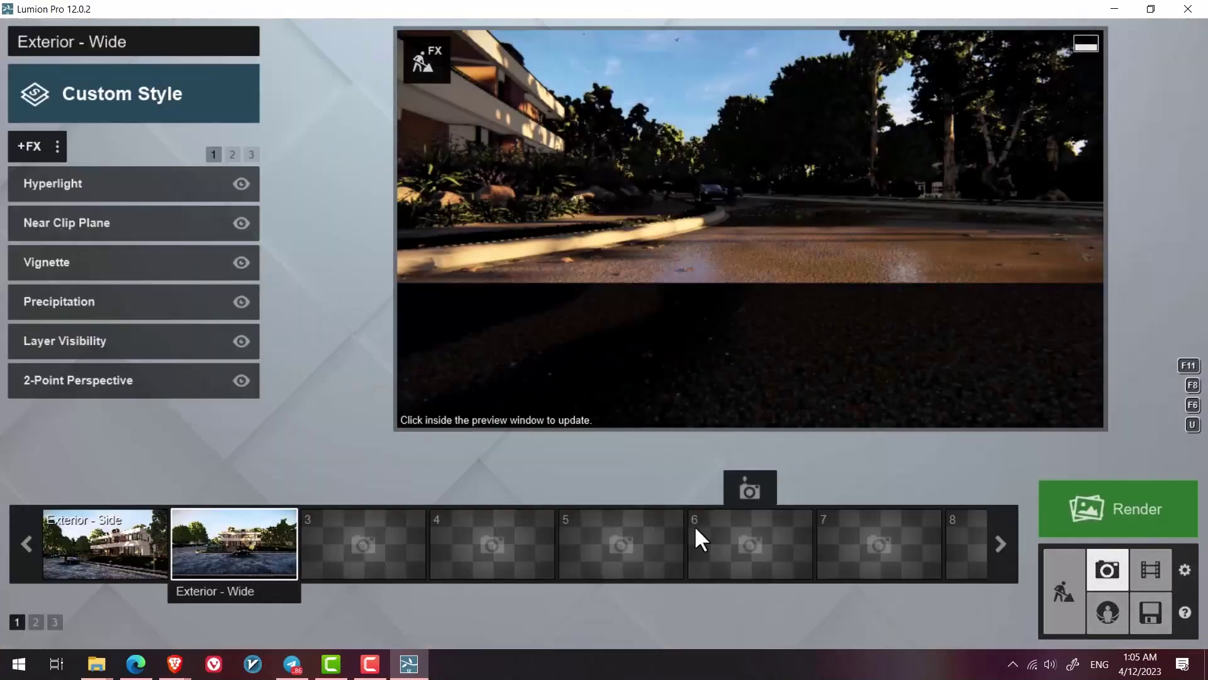
right_drag(711, 258, 705, 221)
right_drag(667, 339, 300, 494)
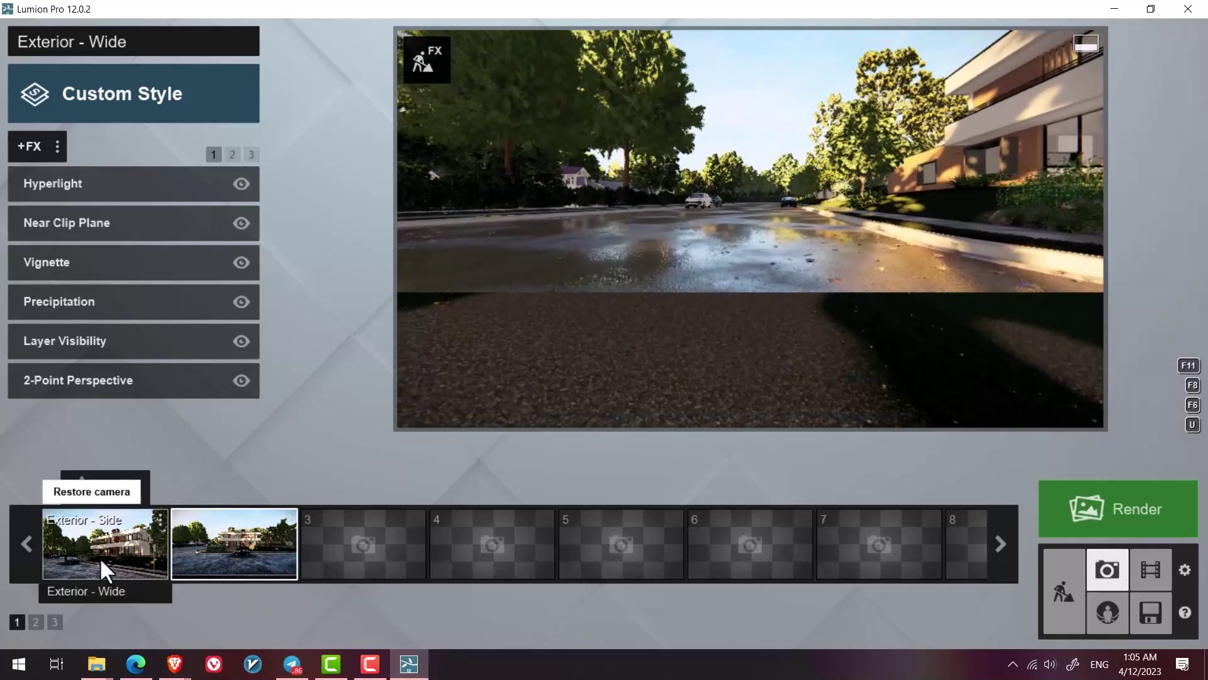
click(96, 556)
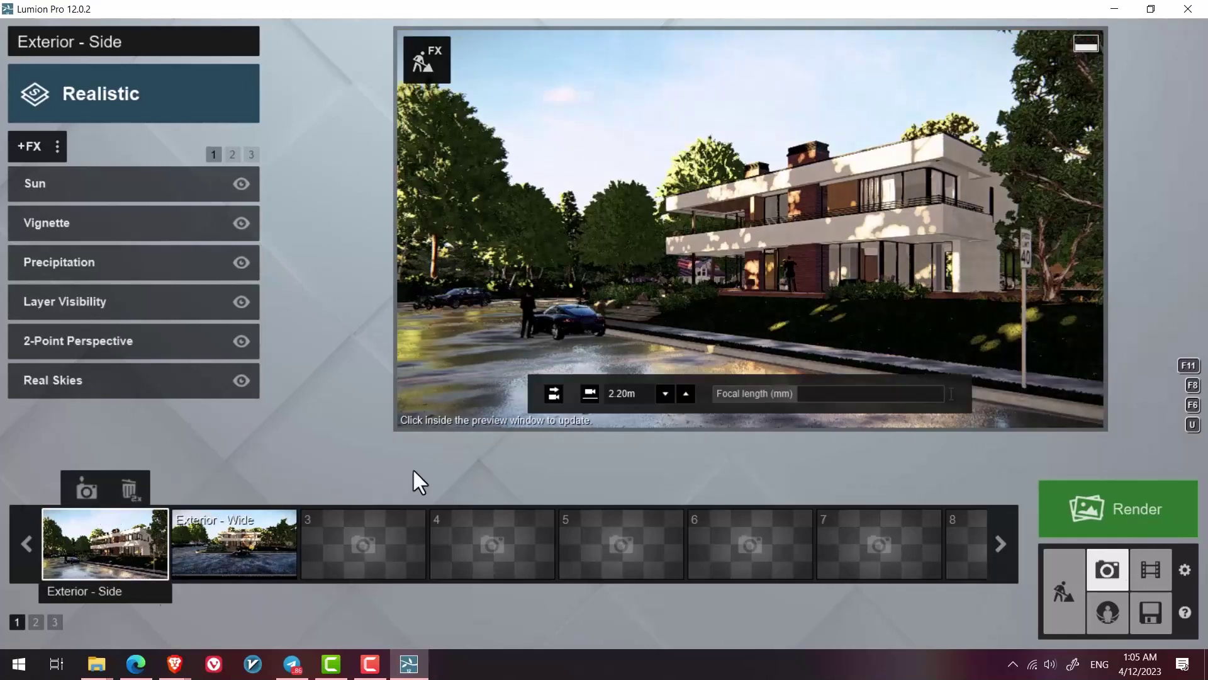